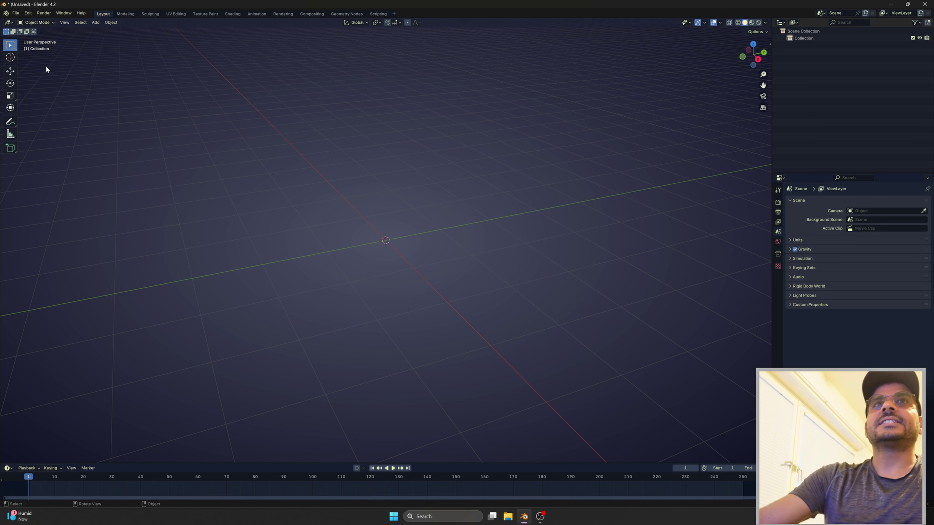
# Search the extensions in the preferences for "landsca" to check the A.N.T. Landscape add-on, and close the preferences
pyautogui.click(29, 15)
pyautogui.click(59, 101)
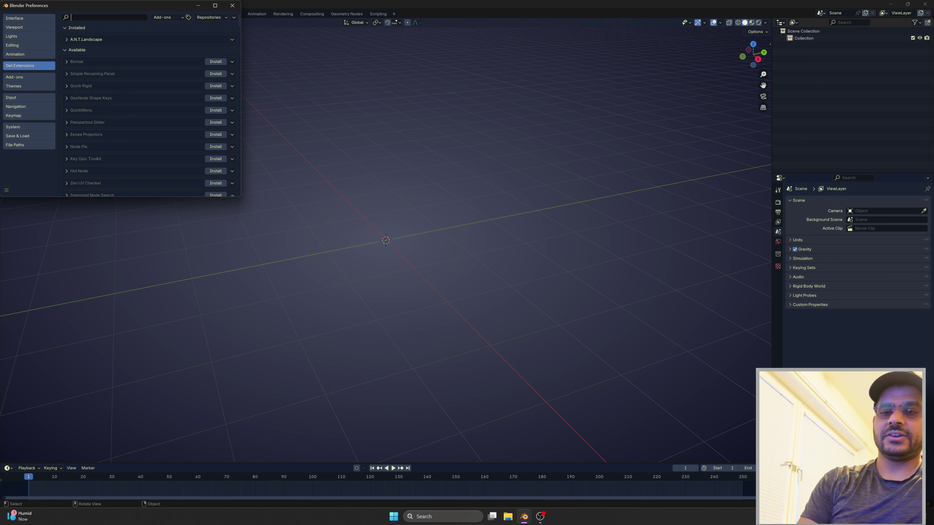
pyautogui.write('landsca')
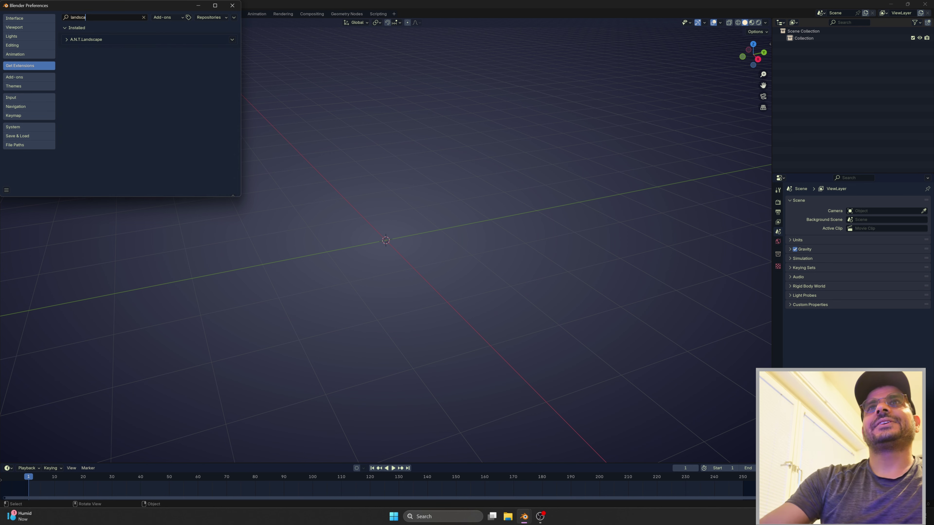
pyautogui.click(232, 41)
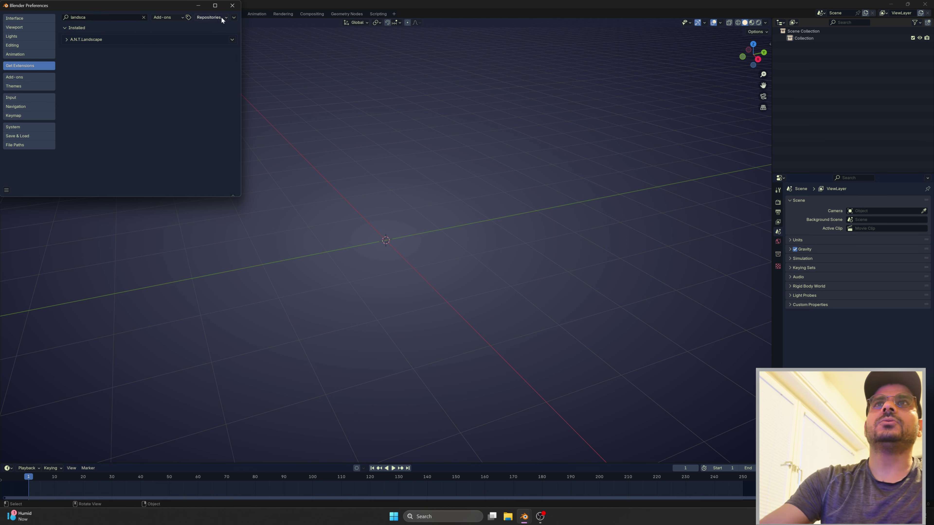
pyautogui.click(232, 6)
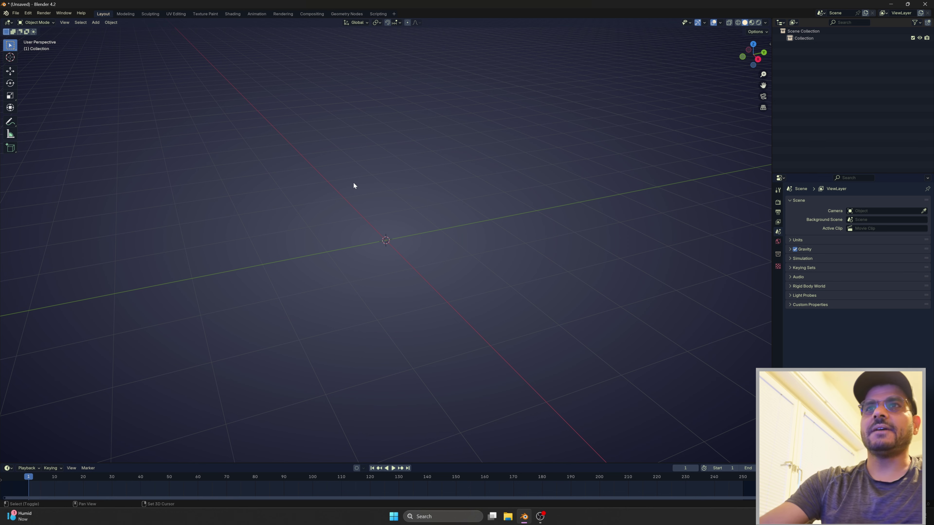
# Add a Landscape mesh at the world origin
pyautogui.hotkey('shift', 'a')
pyautogui.moveTo(357, 191)
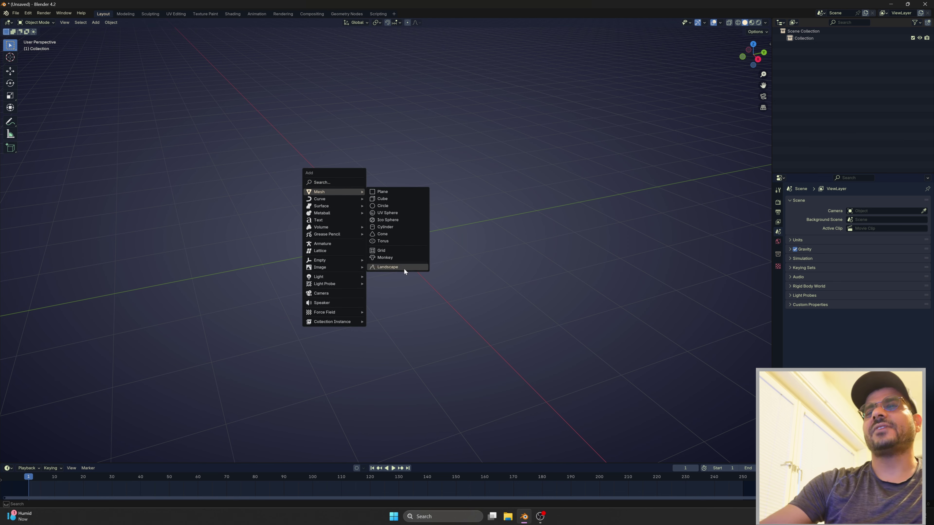
pyautogui.click(402, 267)
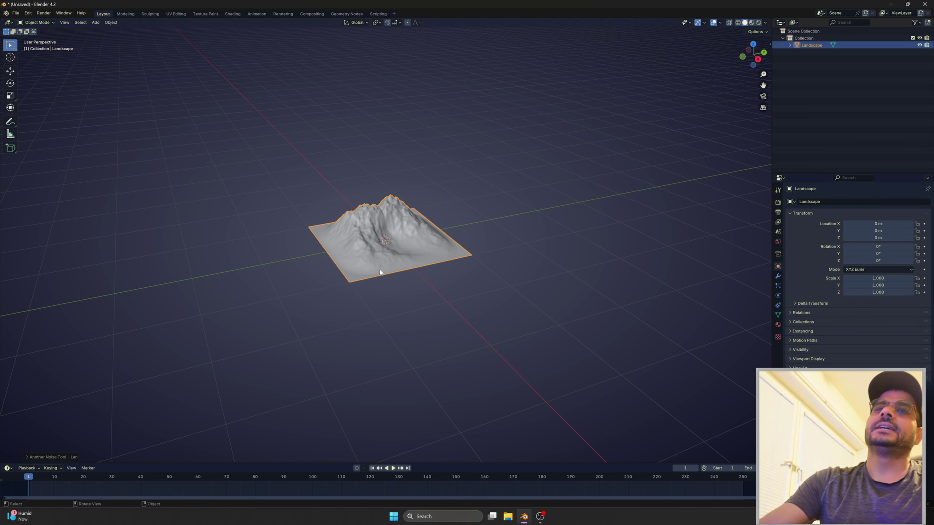
# In Edit Mode, viewed from above, select all the outer border edges of the landscape mesh
pyautogui.press('KP_7')
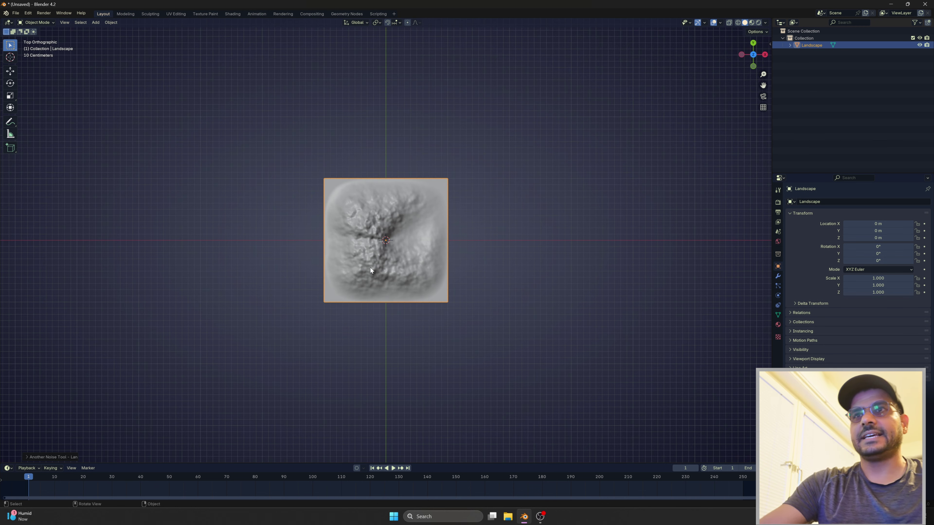
pyautogui.scroll(5, 370, 267)
pyautogui.press('Tab')
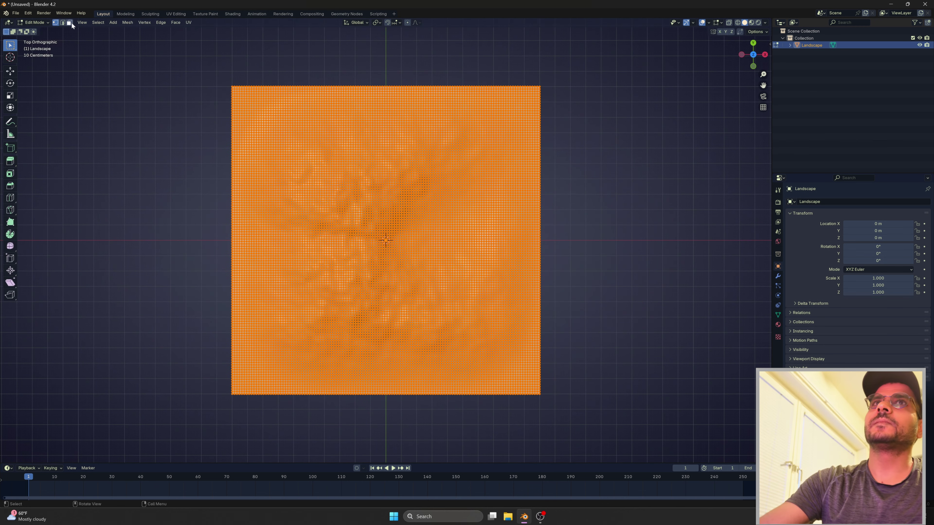
pyautogui.click(63, 22)
pyautogui.hotkey('alt', 'a')
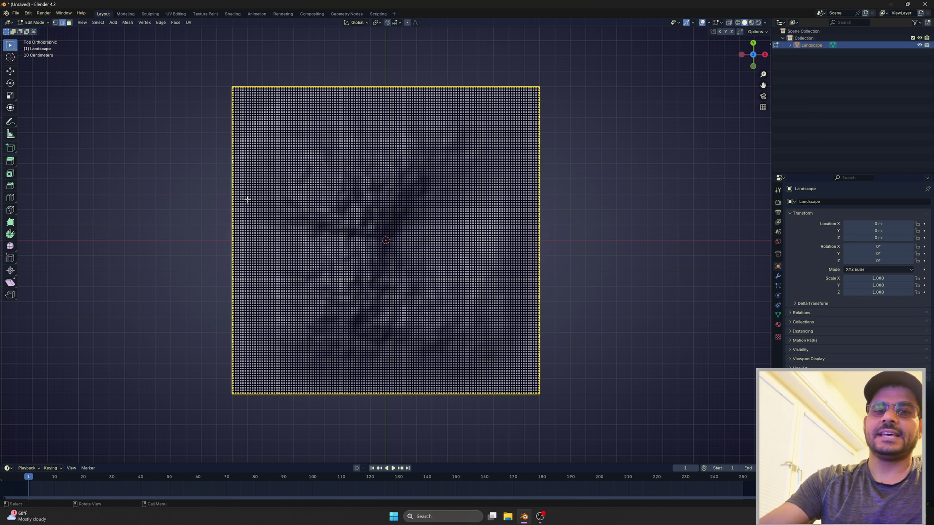
# Extrude the landscape's border edges in place and scale them outward to form a flat surrounding rim
pyautogui.press('e')
pyautogui.press('Escape')
pyautogui.press('s')
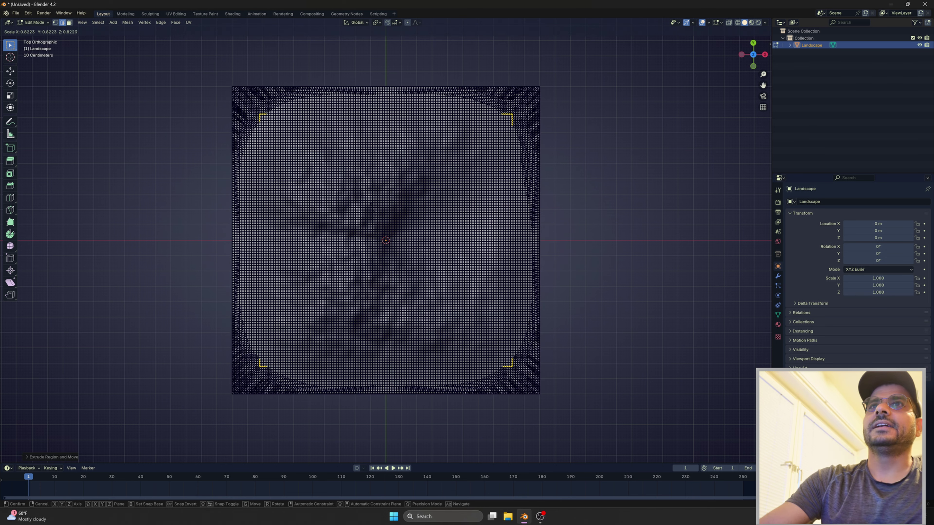
pyautogui.click(333, 212)
pyautogui.scroll(-4, 333, 217)
pyautogui.scroll(2, 338, 220)
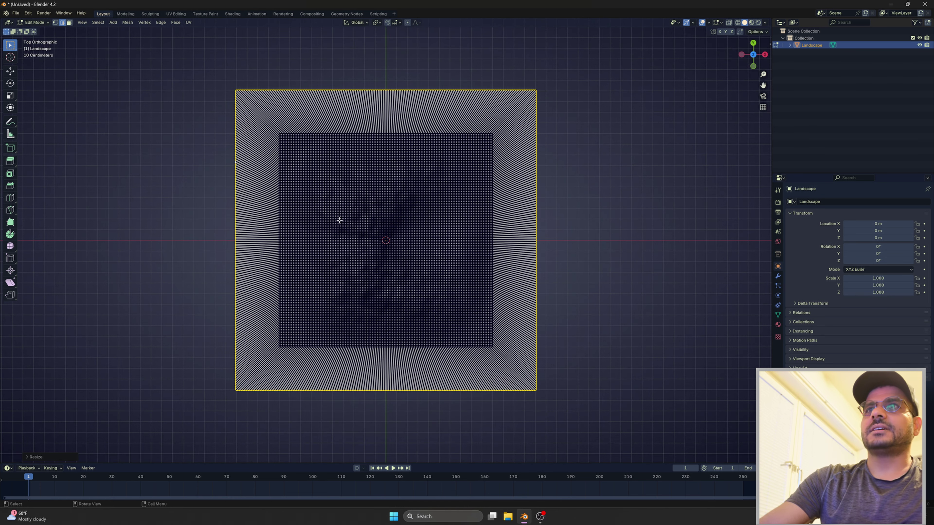
# Extrude and scale the border outward two more times to form a wide ground plane, and return to Object Mode
pyautogui.press('e')
pyautogui.press('Escape')
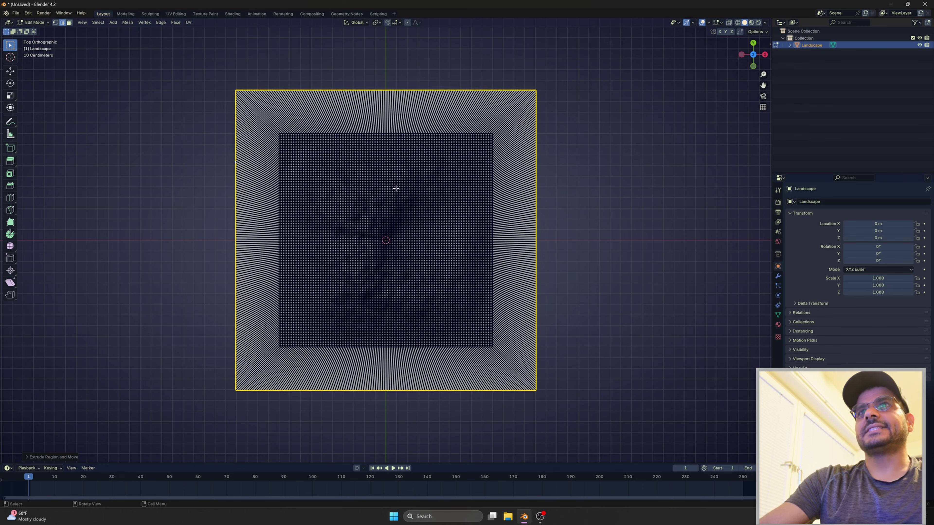
pyautogui.press('s')
pyautogui.click(408, 179)
pyautogui.scroll(-3, 392, 190)
pyautogui.press('e')
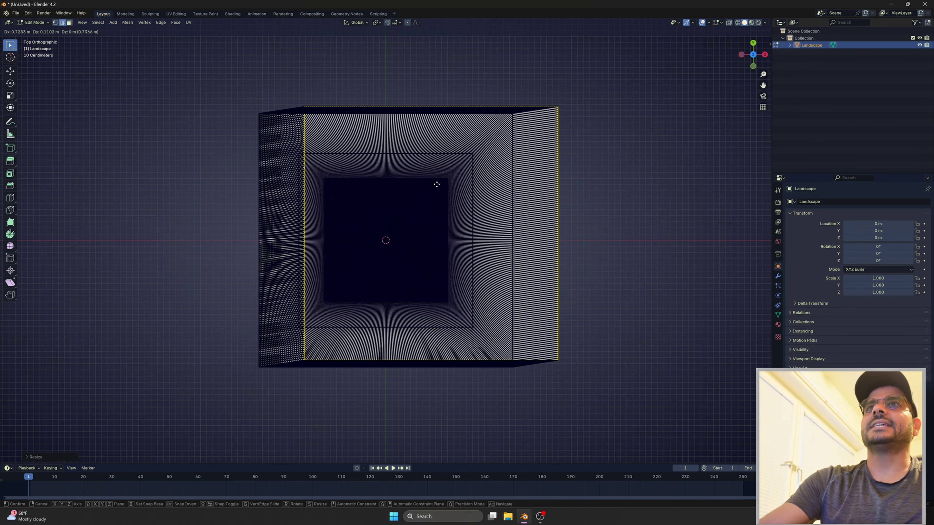
pyautogui.rightClick(436, 183)
pyautogui.press('s')
pyautogui.click(474, 173)
pyautogui.moveTo(437, 238); pyautogui.dragTo(383, 224, button='middle')
pyautogui.press('Tab')
# Add a second Landscape mesh and move it along the Y axis to about -1.95 m
pyautogui.scroll(2, 399, 228)
pyautogui.hotkey('shift', 'a')
pyautogui.moveTo(391, 125)
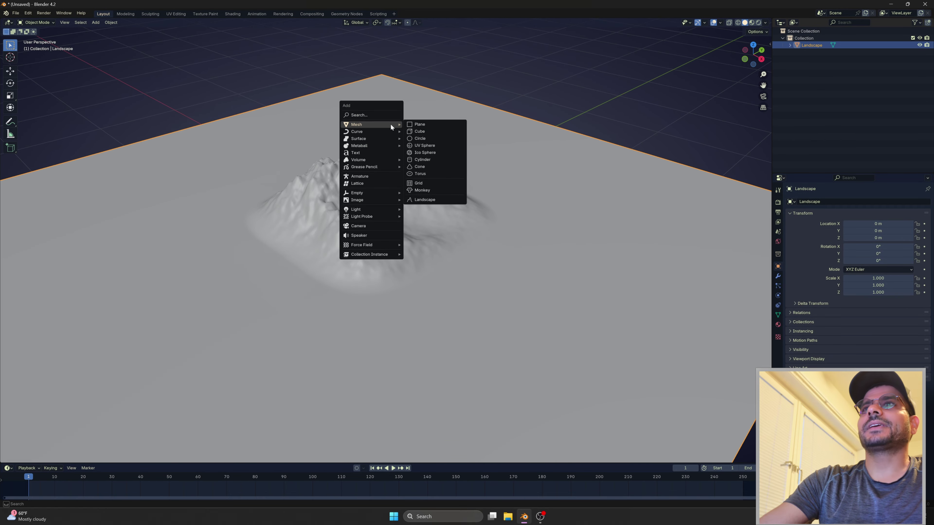
pyautogui.click(448, 200)
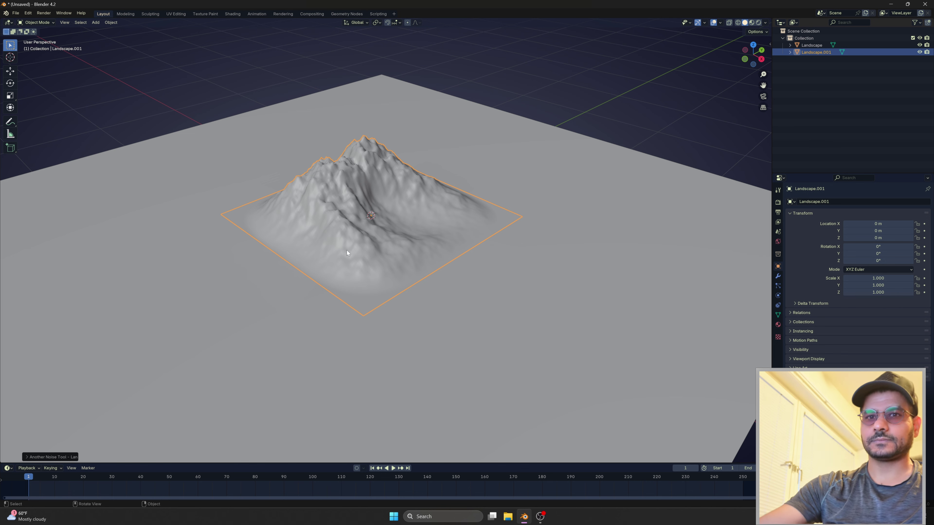
pyautogui.press('g')
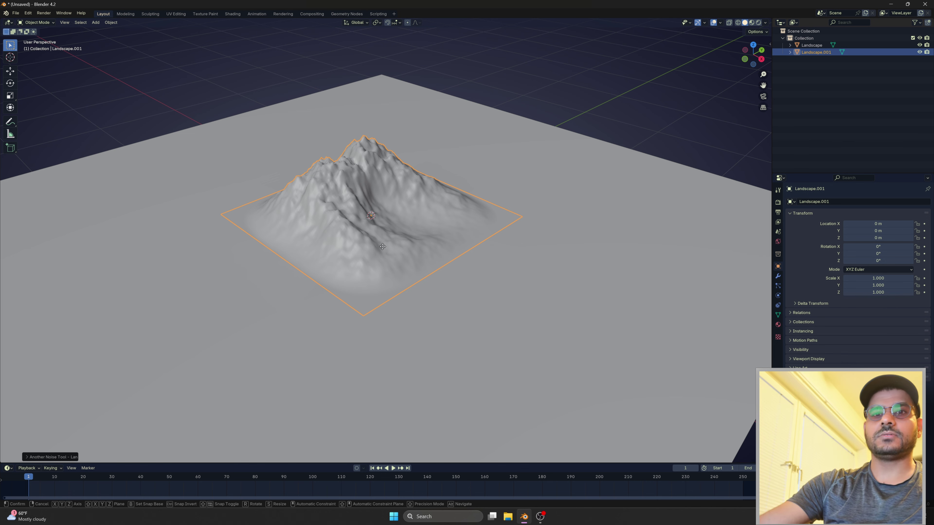
pyautogui.rightClick(194, 318)
pyautogui.press('KP_3')
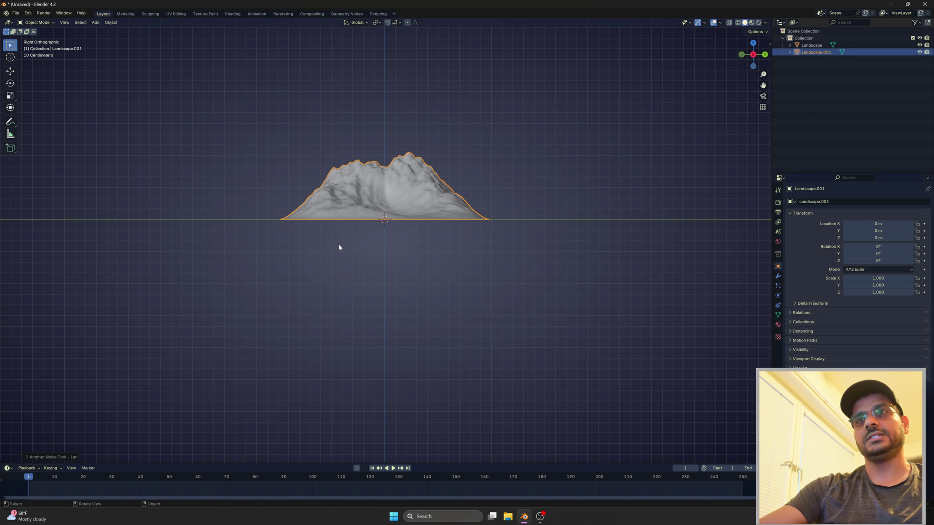
pyautogui.press('g')
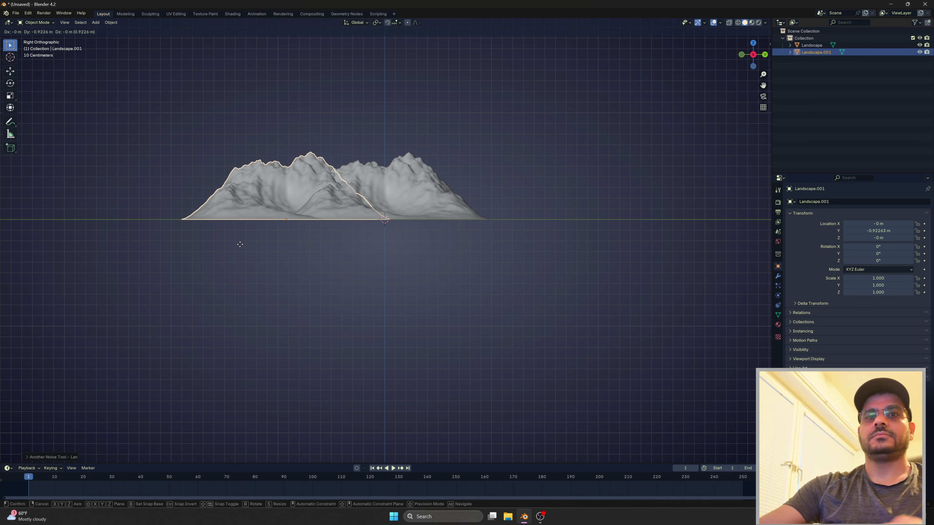
pyautogui.press('y')
pyautogui.click(131, 248)
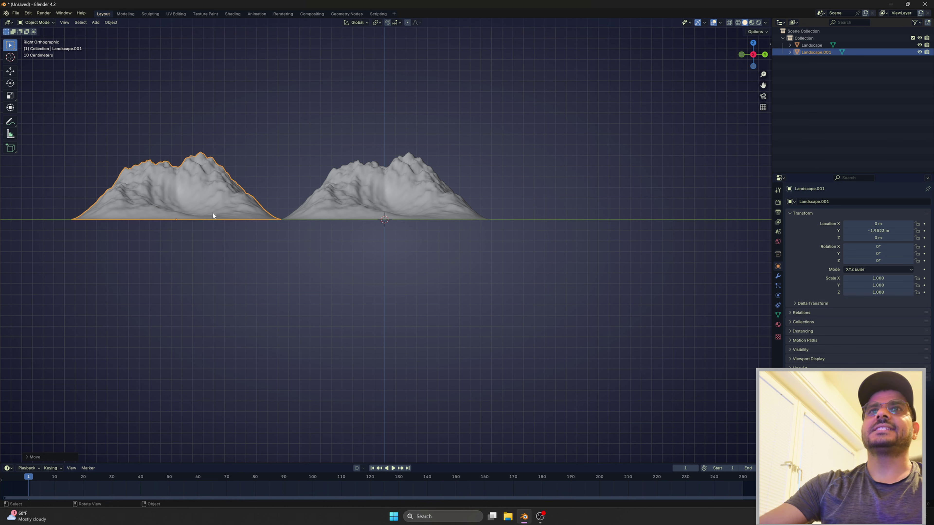
pyautogui.press('z')
pyautogui.press('x')
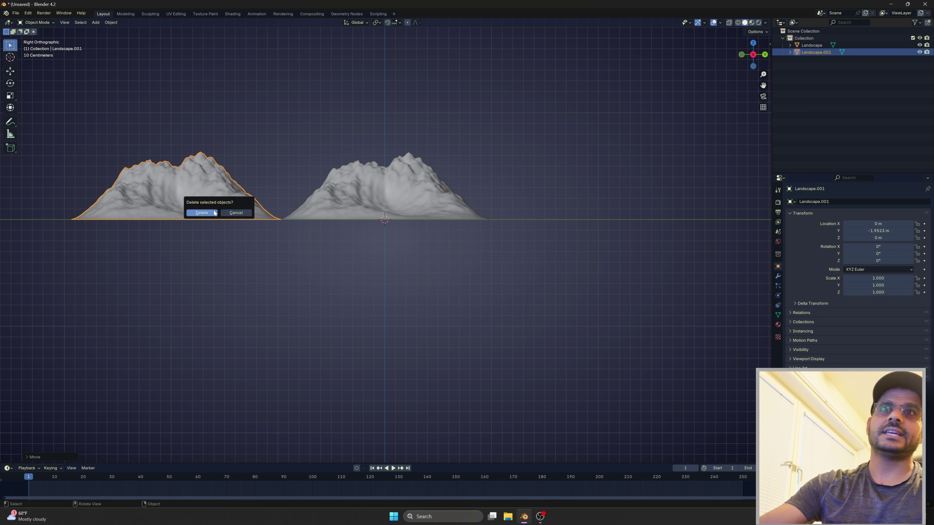
pyautogui.click(236, 213)
# Save the file and stretch the second landscape along Z to a scale of about 1.7
pyautogui.hotkey('ctrl', 's')
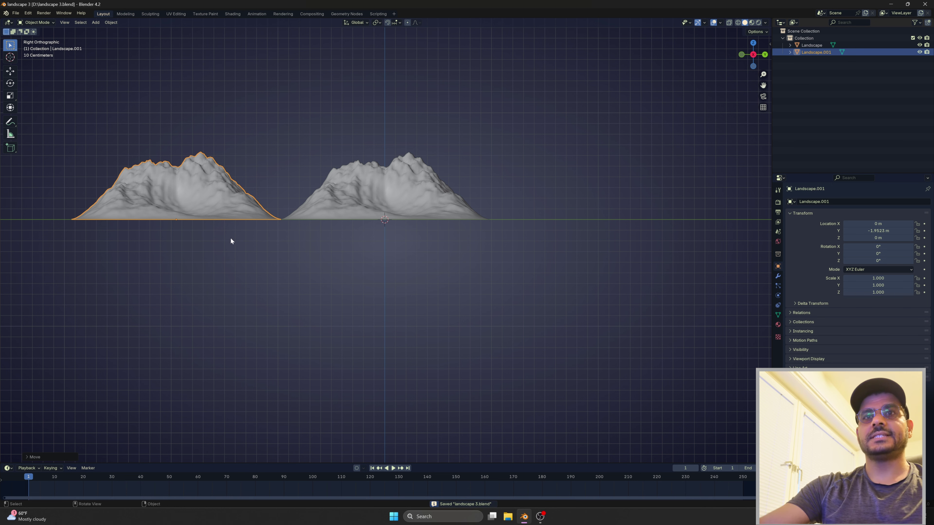
pyautogui.press('s')
pyautogui.press('z')
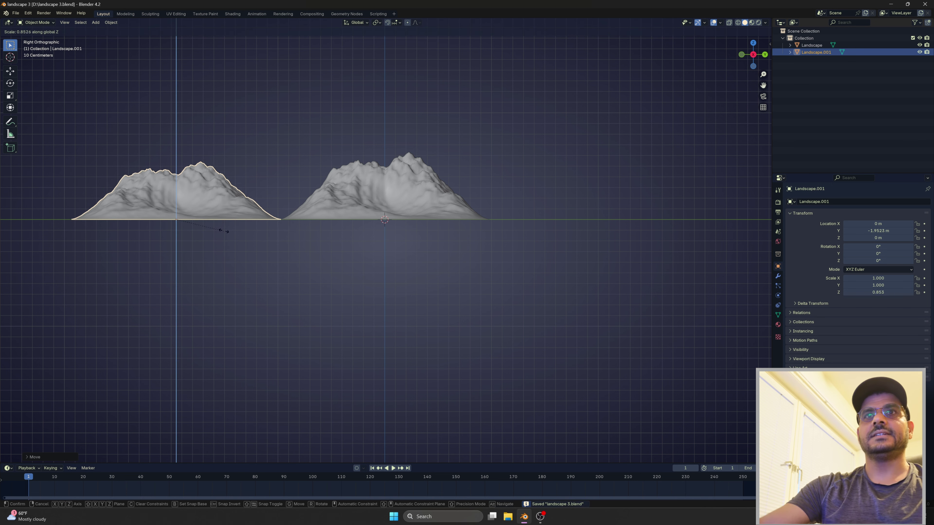
pyautogui.click(208, 294)
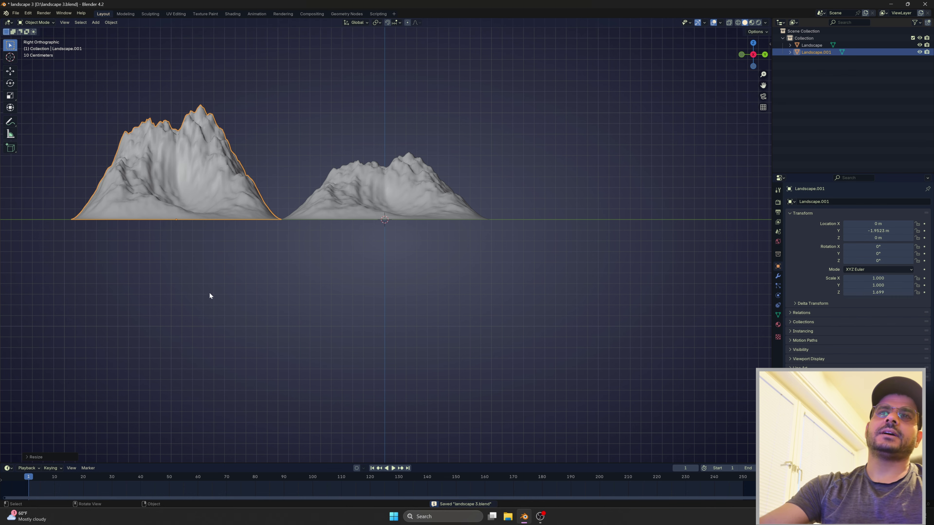
pyautogui.keyDown('shift'); pyautogui.moveTo(193, 232); pyautogui.dragTo(197, 273, button='middle'); pyautogui.keyUp('shift')
# In top view, duplicate the taller landscape and place the copy at about X -2.2 m, Y -1.8 m
pyautogui.click(361, 239)
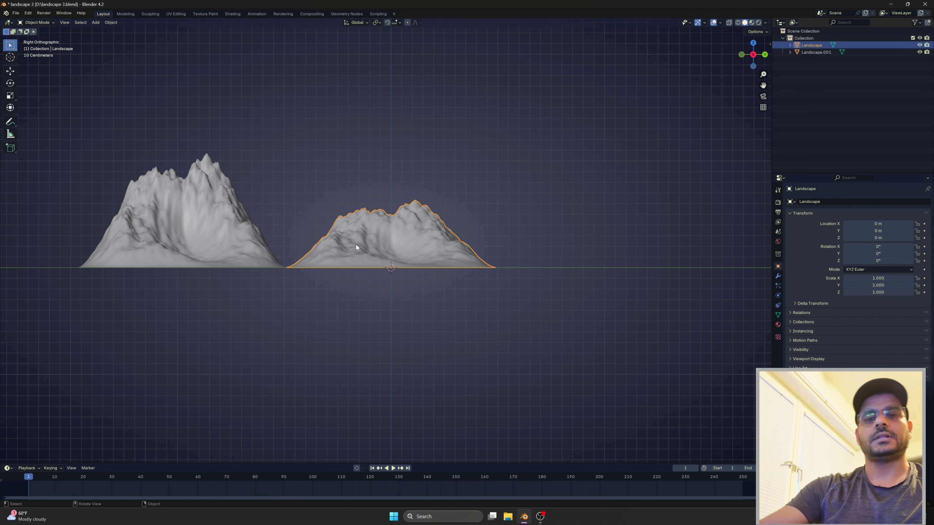
pyautogui.press('KP_7')
pyautogui.scroll(-5, 345, 242)
pyautogui.scroll(-1, 342, 251)
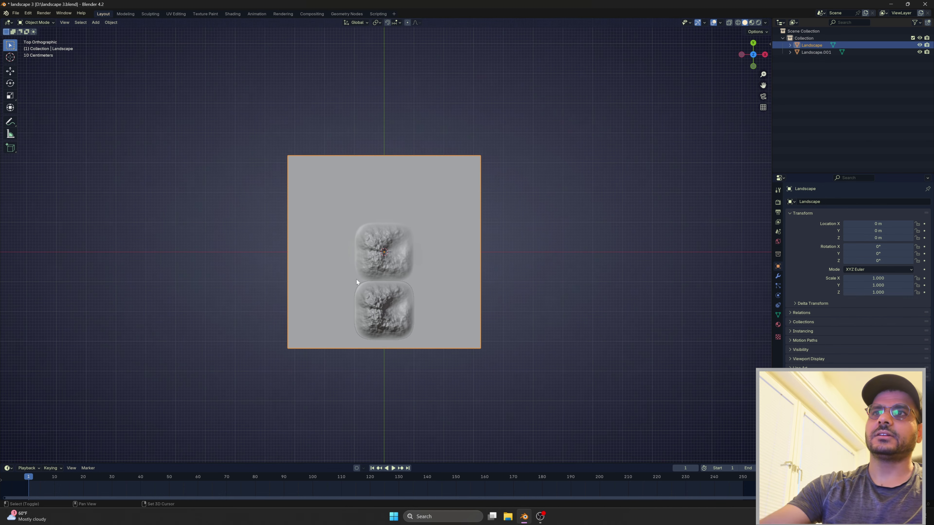
pyautogui.click(380, 302)
pyautogui.scroll(1, 380, 307)
pyautogui.hotkey('shift', 'd')
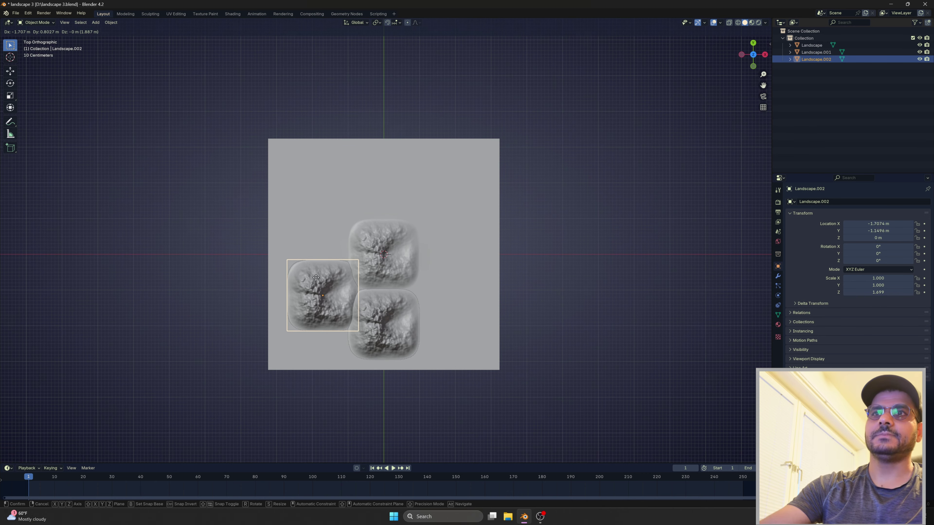
pyautogui.click(302, 304)
pyautogui.hotkey('shift', 's')
pyautogui.click(311, 305)
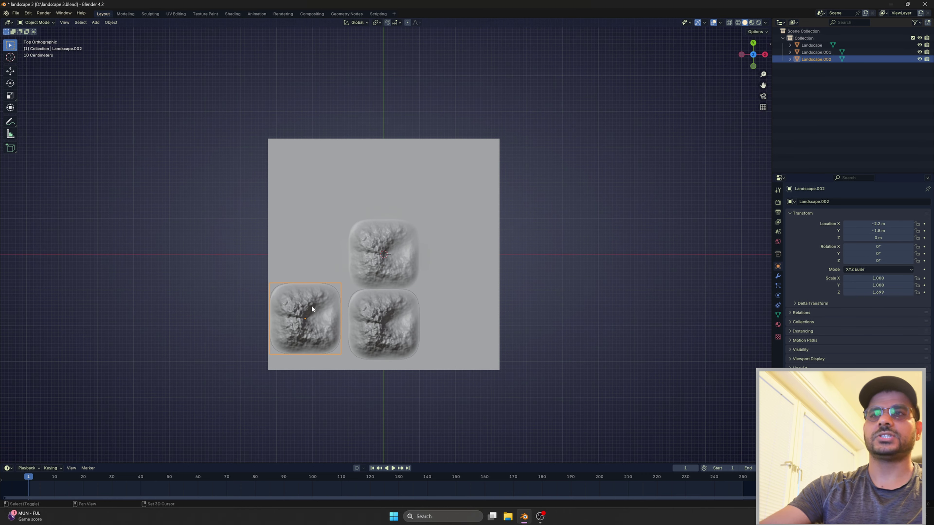
# Create three more mountain copies at about X -1.4, Y -0.75 m; X -2.06, Y 1.09 m; and X -0.4, Y 1.9 m
pyautogui.hotkey('shift', 'd')
pyautogui.click(340, 268)
pyautogui.hotkey('shift', 'd')
pyautogui.click(316, 184)
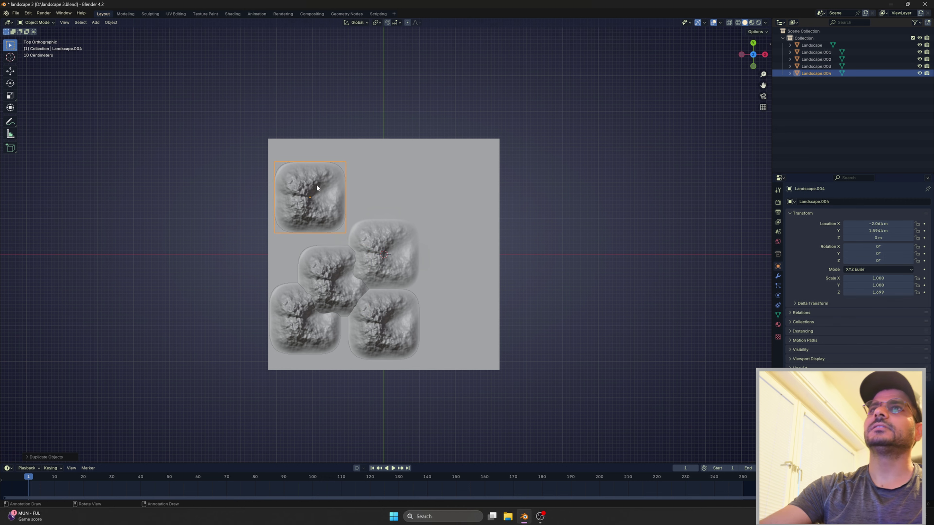
pyautogui.hotkey('shift', 'd')
pyautogui.click(376, 177)
# Lower the Landscape.005 mountain by scaling it down along Z
pyautogui.moveTo(397, 275); pyautogui.dragTo(324, 203, button='middle')
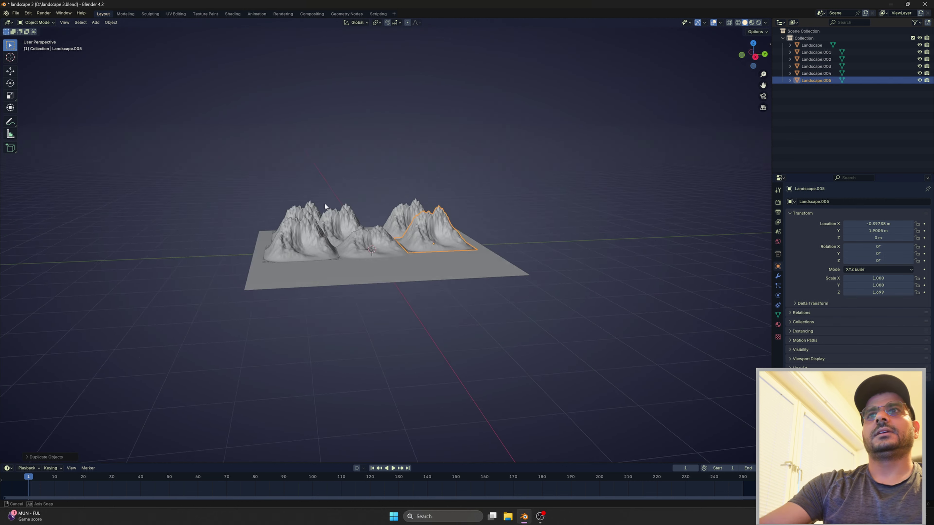
pyautogui.scroll(5, 332, 239)
pyautogui.press('s')
pyautogui.press('z')
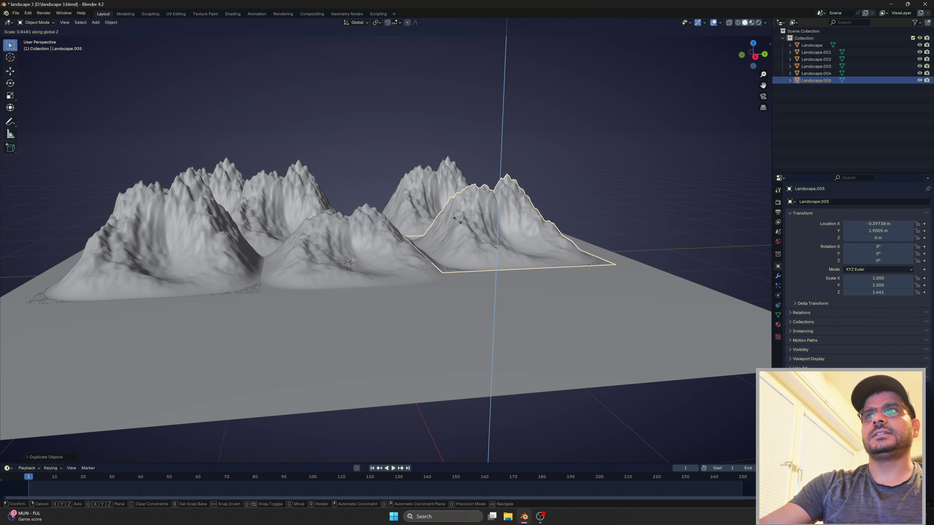
pyautogui.click(455, 234)
# Flatten the Landscape.004 and Landscape.003 mountains considerably by scaling each down along Z
pyautogui.click(427, 190)
pyautogui.press('s')
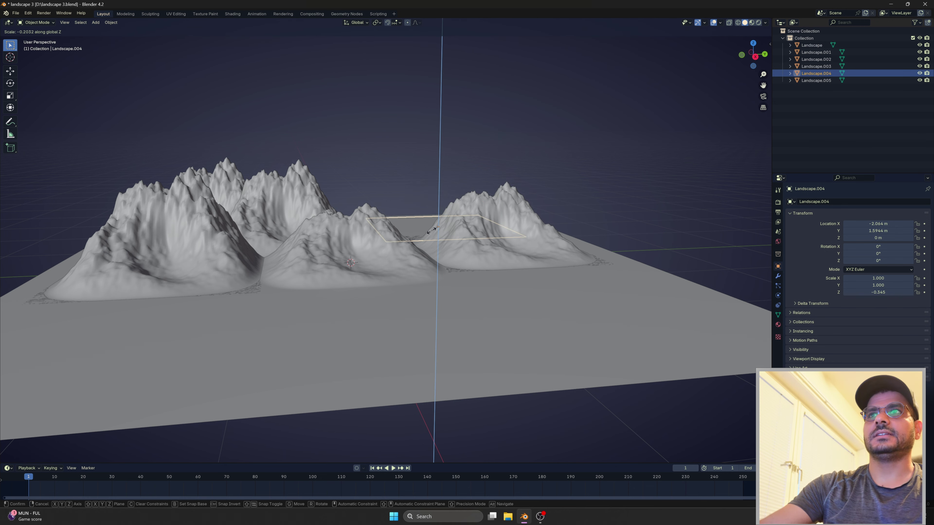
pyautogui.click(432, 206)
pyautogui.click(260, 208)
pyautogui.press('s')
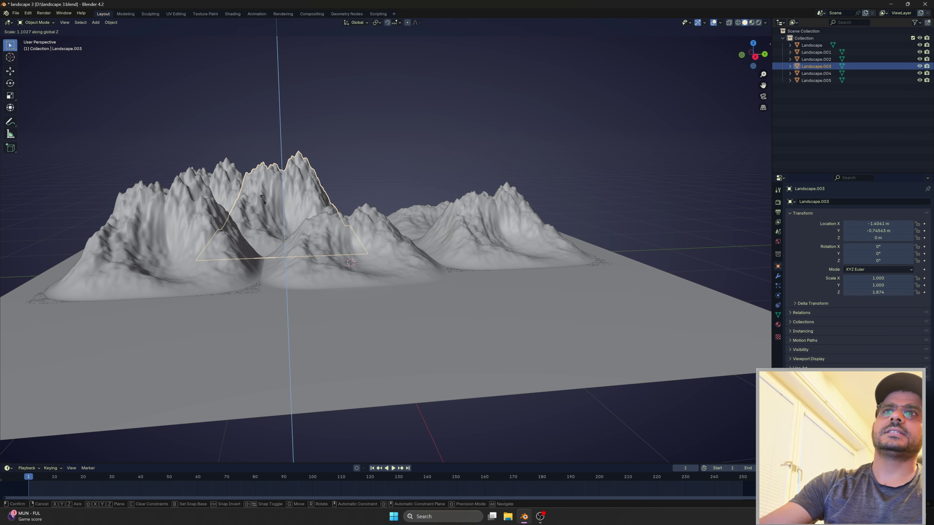
pyautogui.click(268, 220)
# Stretch Landscape.002 along Z into the tallest peak and lower Landscape.001 slightly along Z
pyautogui.click(227, 195)
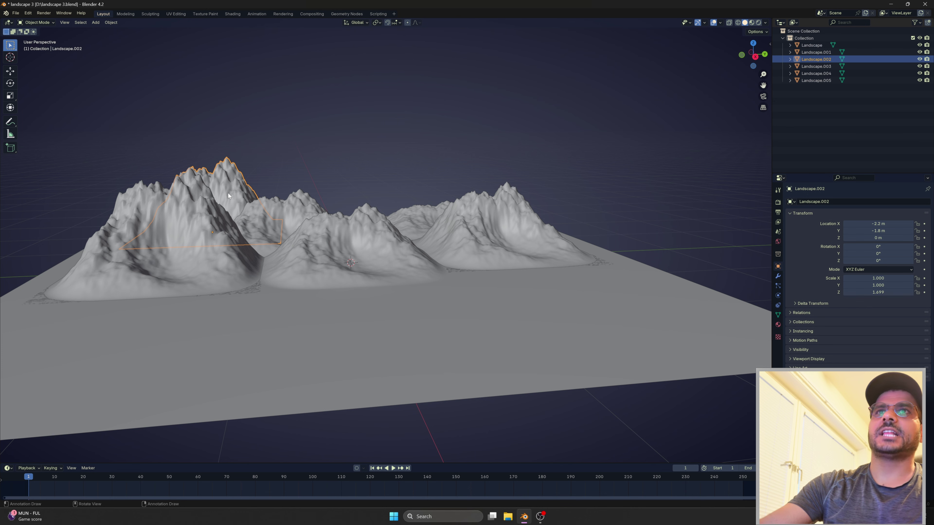
pyautogui.press('s')
pyautogui.press('z')
pyautogui.click(202, 214)
pyautogui.click(202, 215)
pyautogui.press('s')
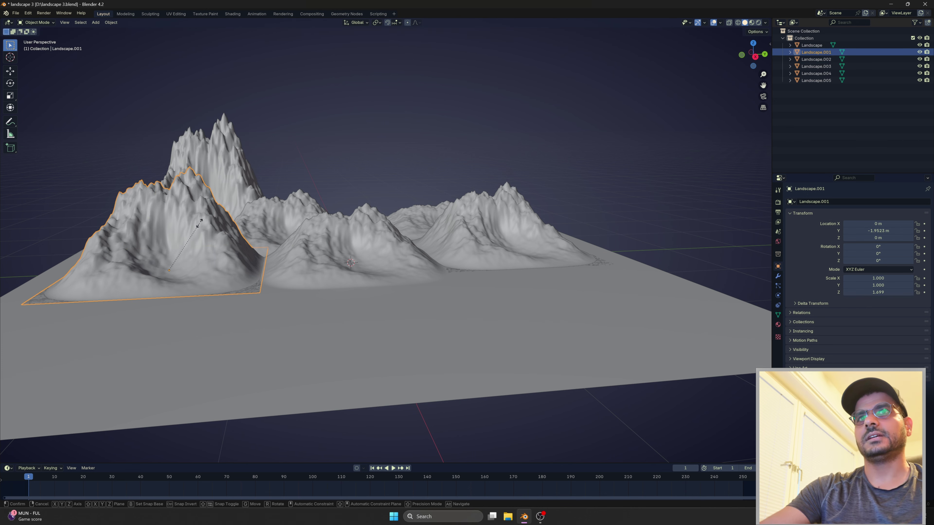
pyautogui.press('z')
pyautogui.click(201, 222)
# Scale the original Landscape with the ground plane along Z to about 0.68
pyautogui.click(408, 251)
pyautogui.press('s')
pyautogui.press('z')
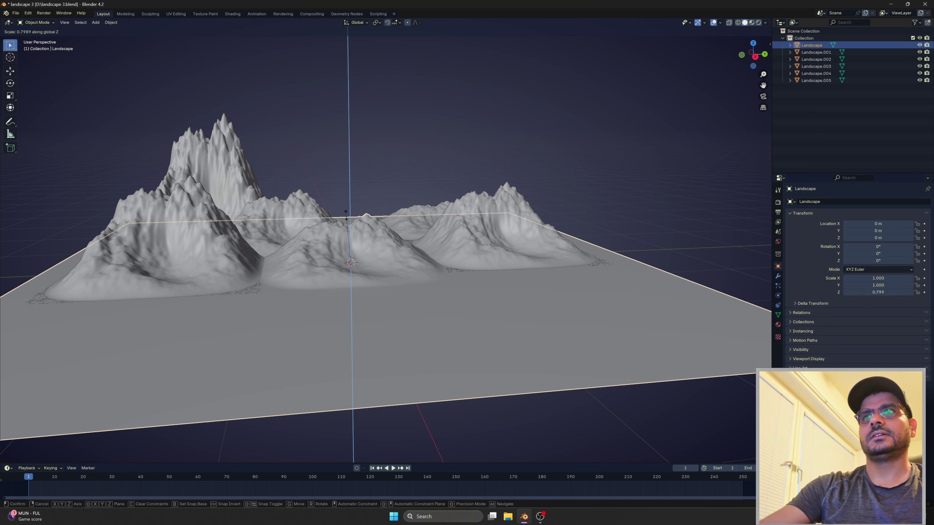
pyautogui.click(347, 225)
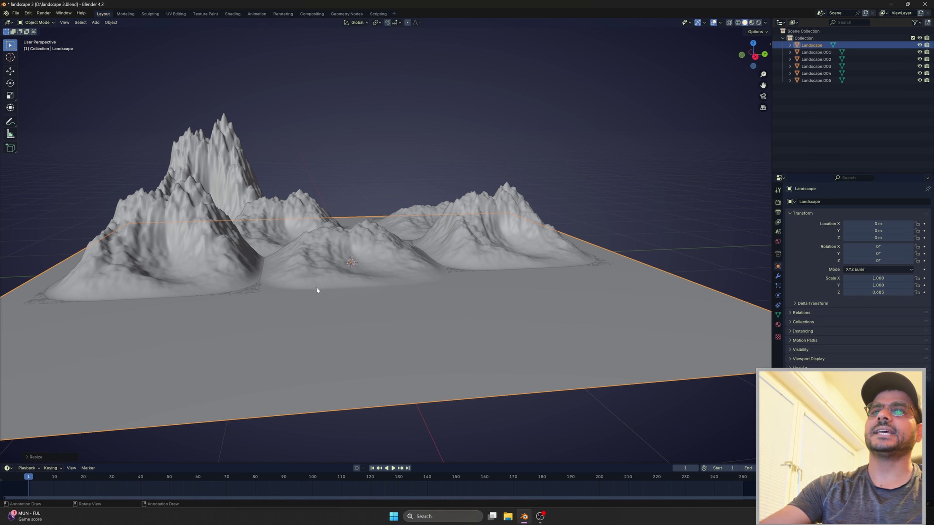
# Select the Landscape.002, Landscape.003, Landscape.004 and Landscape.005 mountains together
pyautogui.moveTo(237, 339); pyautogui.dragTo(270, 289, button='middle')
pyautogui.click(265, 297)
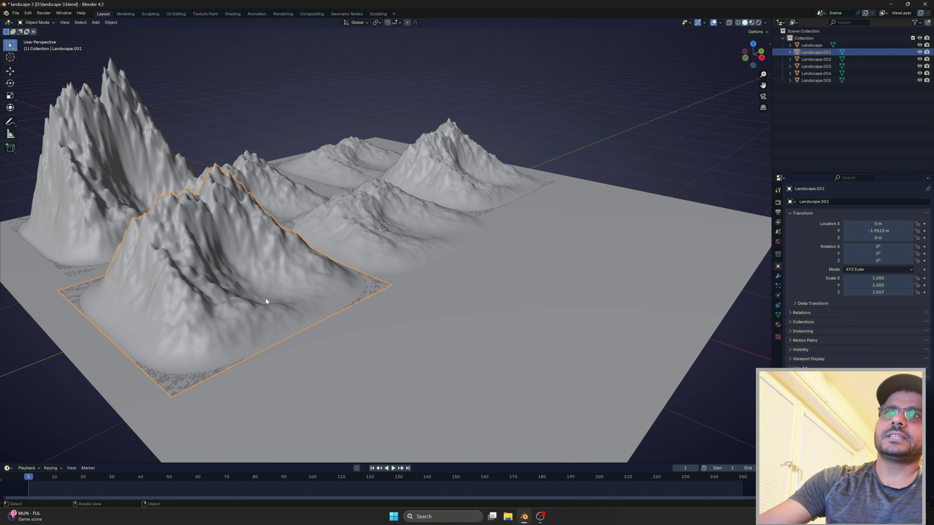
pyautogui.click(352, 238)
pyautogui.click(143, 193)
pyautogui.click(211, 259)
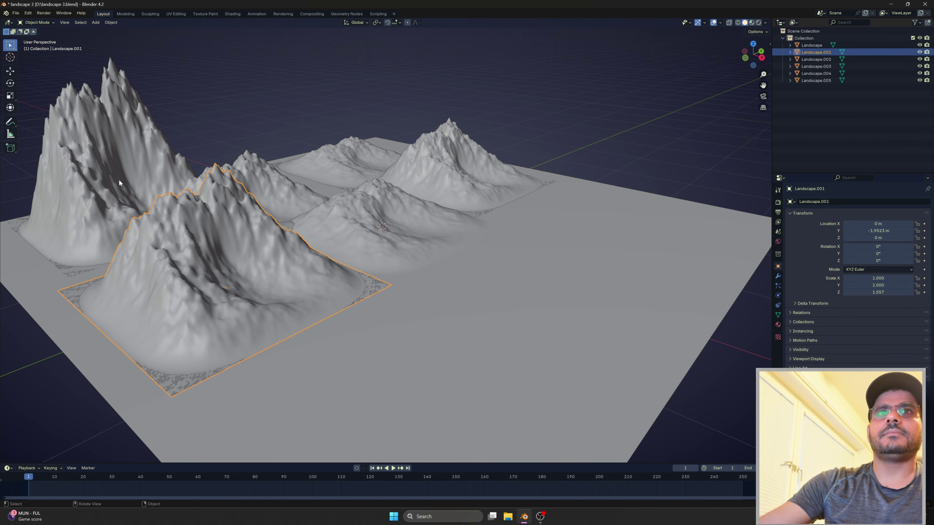
pyautogui.click(118, 179)
pyautogui.keyDown('shift'); pyautogui.click(297, 175); pyautogui.keyUp('shift')
pyautogui.keyDown('shift'); pyautogui.click(349, 162); pyautogui.keyUp('shift')
pyautogui.keyDown('shift'); pyautogui.click(418, 168); pyautogui.keyUp('shift')
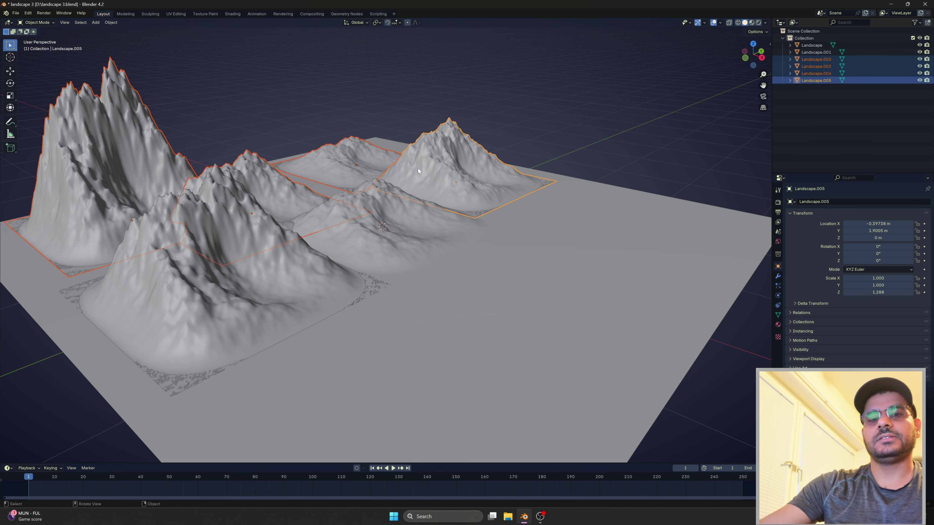
pyautogui.press('g')
pyautogui.press('z')
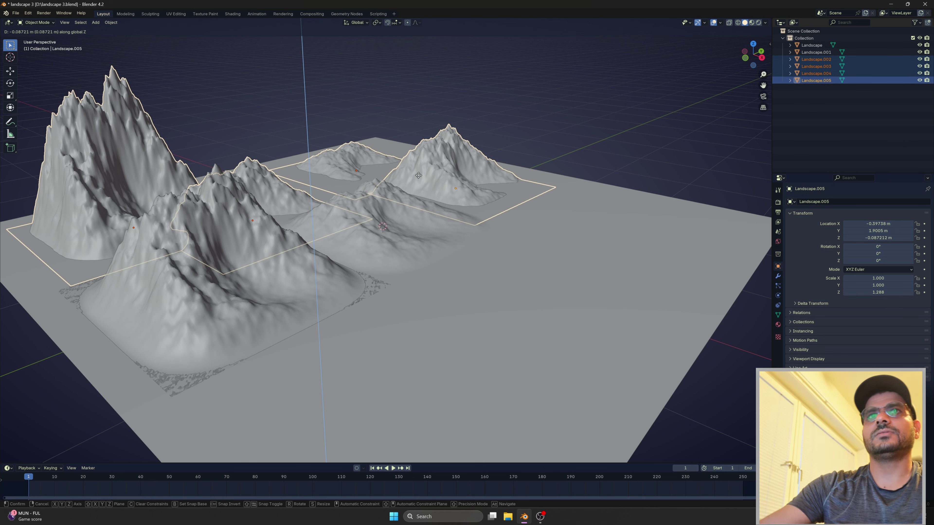
pyautogui.click(418, 175)
pyautogui.rightClick(418, 174)
pyautogui.click(236, 301)
pyautogui.hotkey('ctrl', 'z')
pyautogui.hotkey('ctrl', 'z')
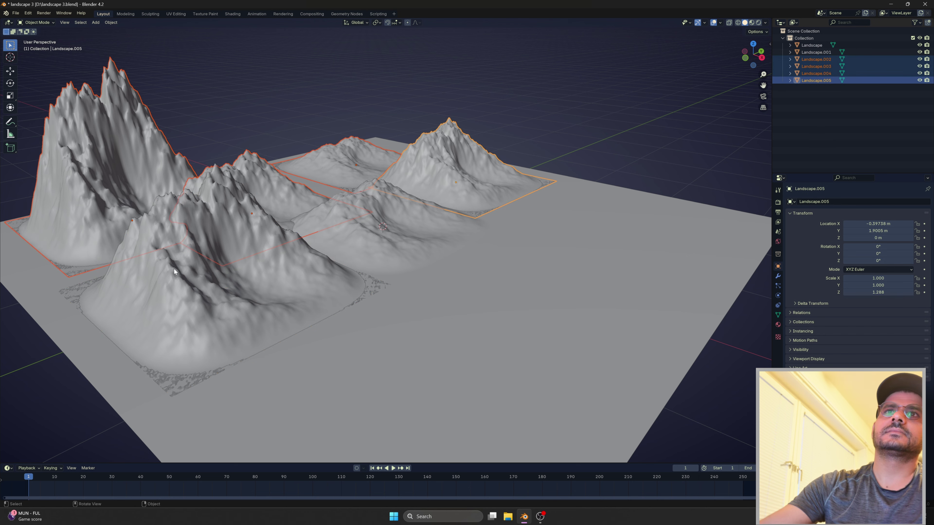
# Add Landscape.001 to the selection and sink all five mountains about 0.046 m along Z into the ground plane
pyautogui.keyDown('shift'); pyautogui.click(174, 269); pyautogui.keyUp('shift')
pyautogui.press('g')
pyautogui.press('z')
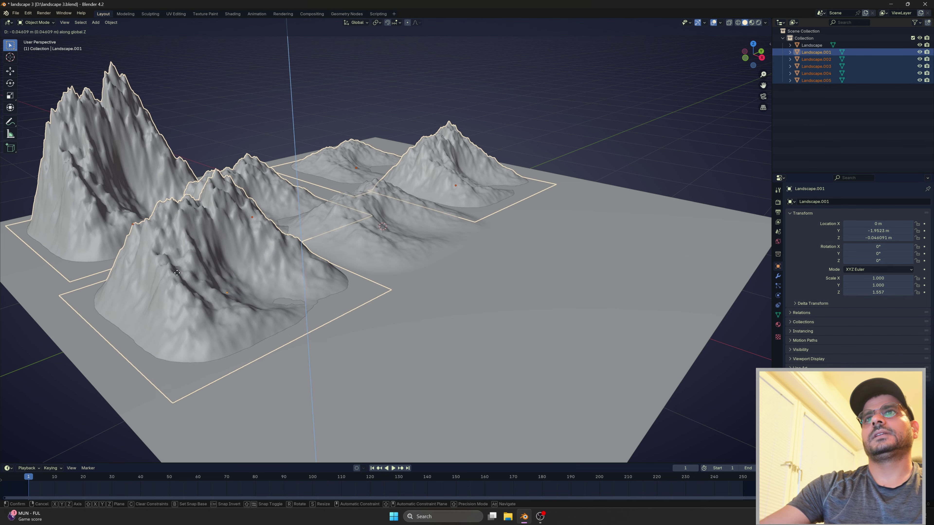
pyautogui.click(177, 277)
# Join the five selected mountains with the original Landscape ground mesh into a single object
pyautogui.moveTo(312, 284); pyautogui.dragTo(350, 262, button='middle')
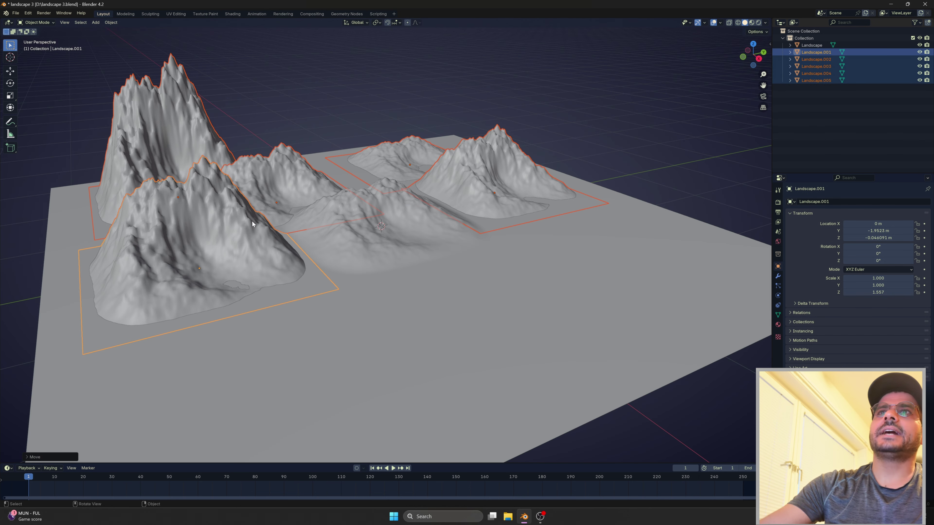
pyautogui.keyDown('shift'); pyautogui.click(350, 262); pyautogui.keyUp('shift')
pyautogui.rightClick(349, 224)
pyautogui.click(339, 249)
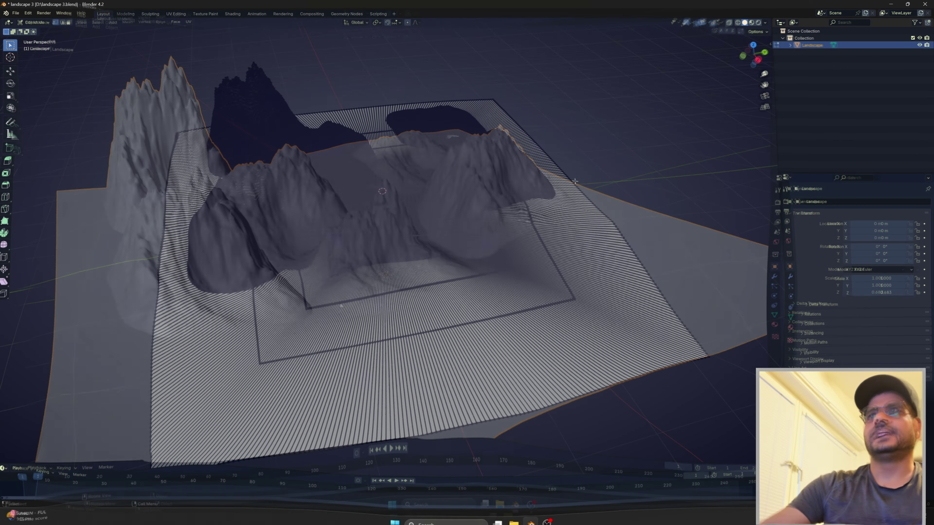
pyautogui.moveTo(516, 184); pyautogui.dragTo(451, 377, button='middle')
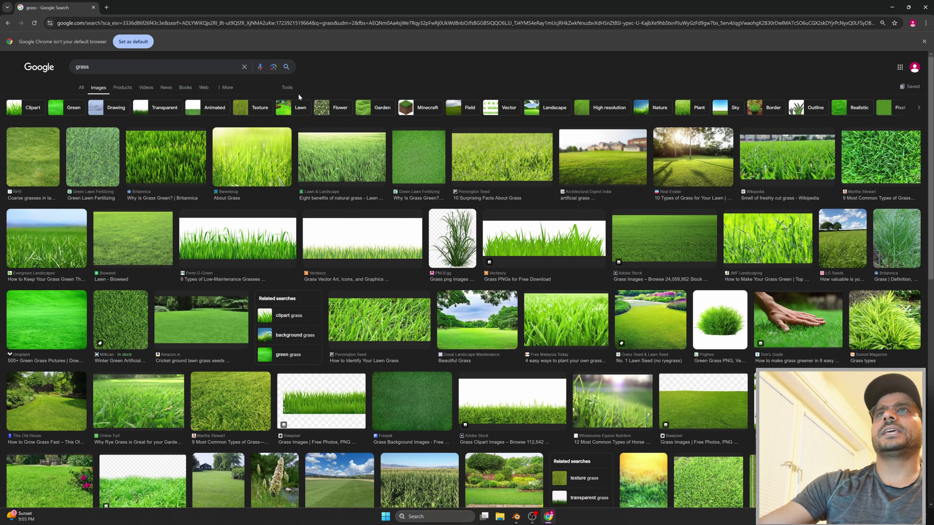
# Filter the grass image search results to Large size
pyautogui.click(287, 88)
pyautogui.click(83, 132)
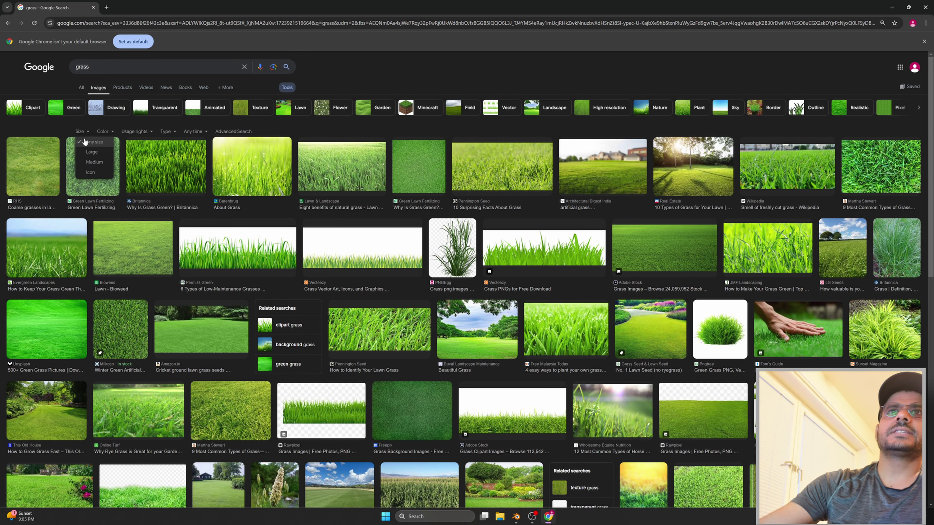
pyautogui.click(87, 147)
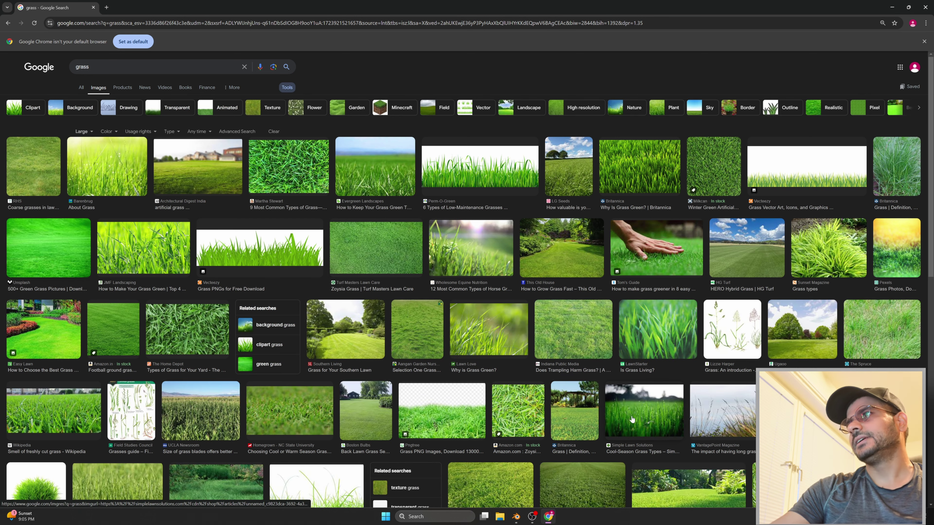
# Find the Crown Grass natural carpet grass image and save it to the Desktop as grass3
pyautogui.scroll(-4, 868, 347)
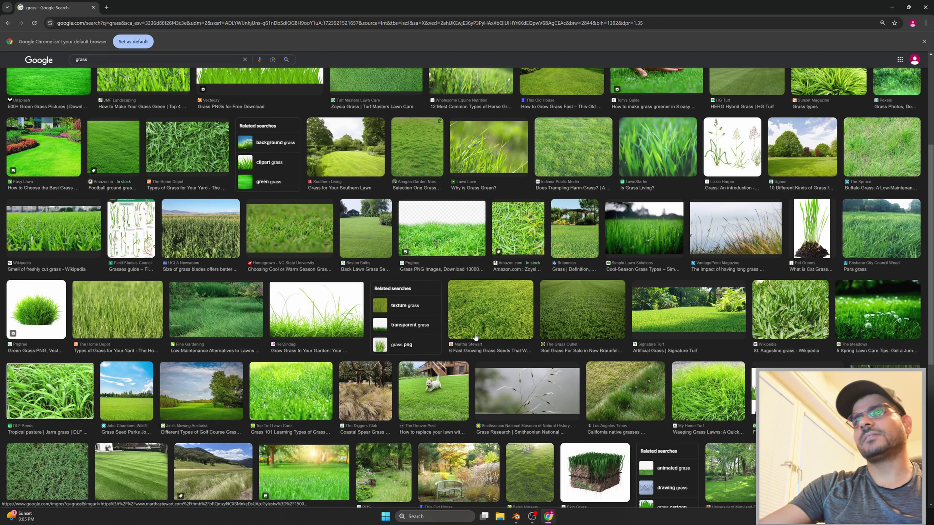
pyautogui.scroll(-6, 267, 298)
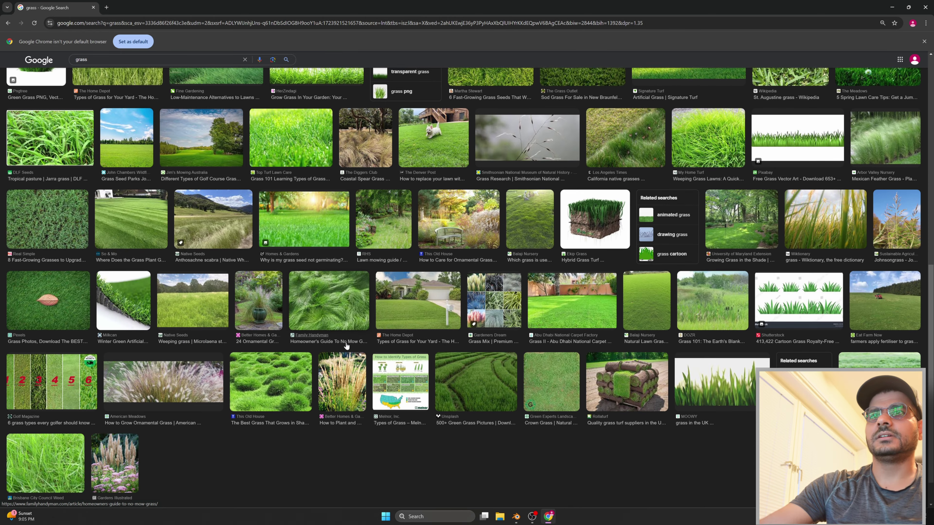
pyautogui.scroll(-3, 230, 364)
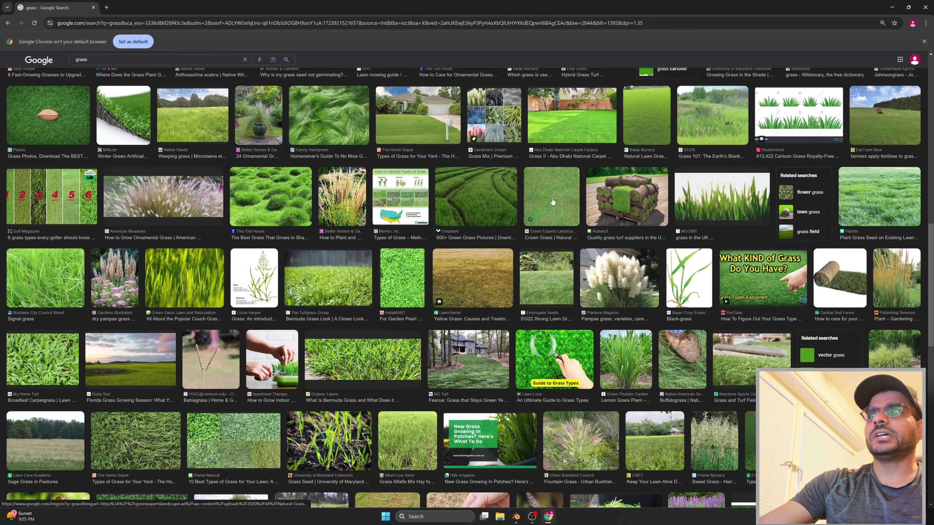
pyautogui.click(560, 197)
pyautogui.rightClick(777, 195)
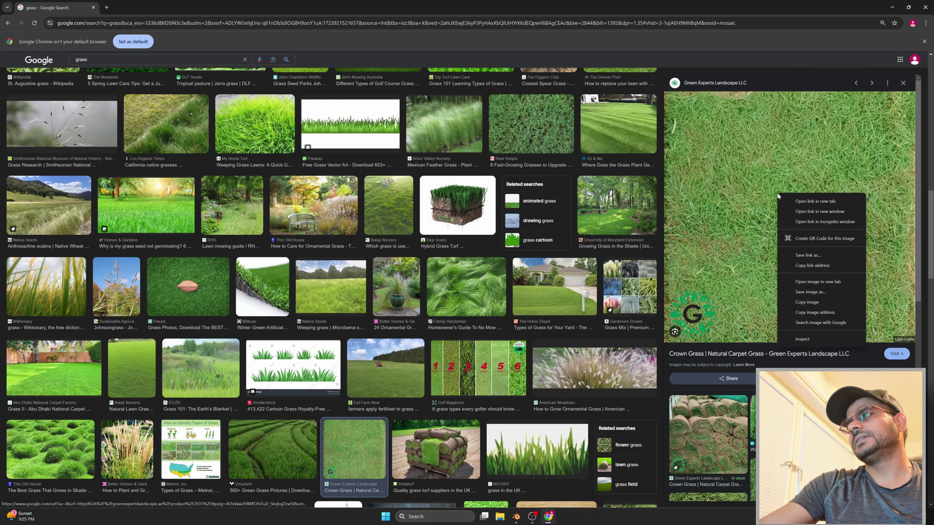
pyautogui.click(795, 293)
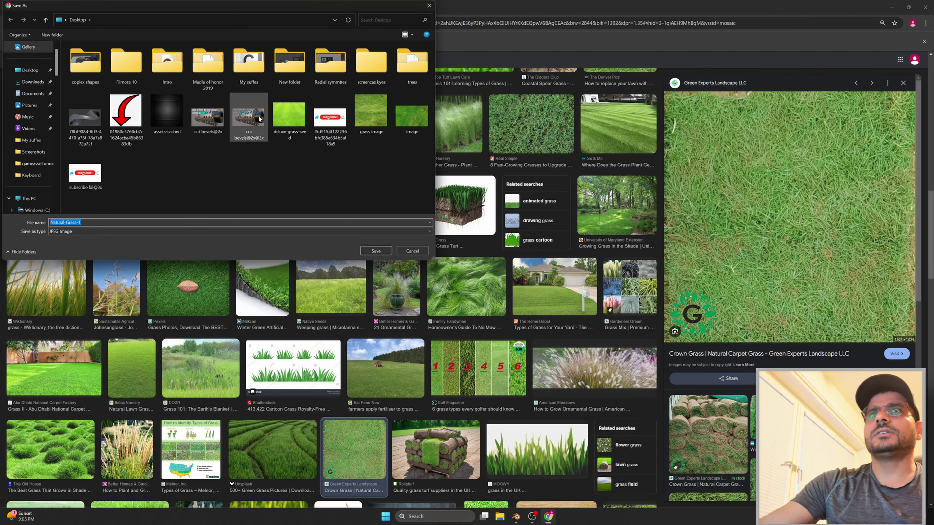
pyautogui.write('gr')
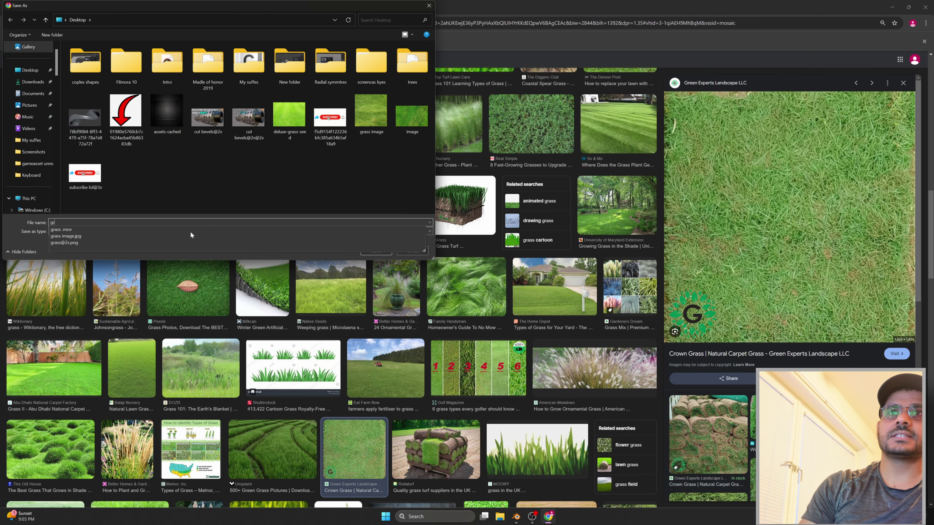
pyautogui.write('ass3')
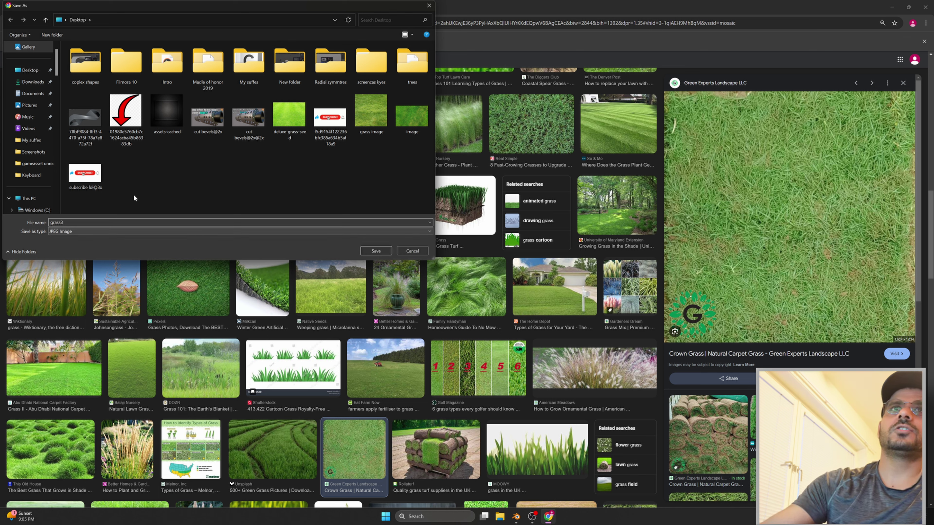
pyautogui.click(30, 69)
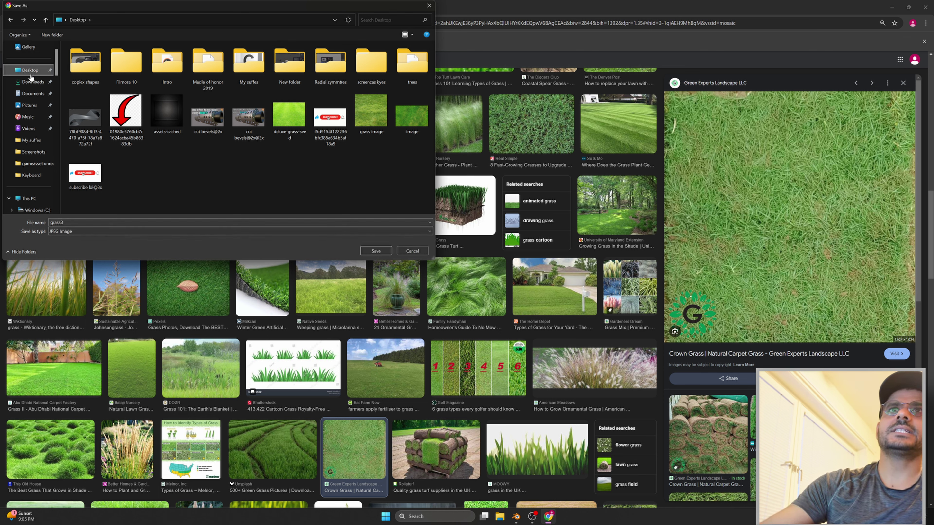
pyautogui.click(375, 251)
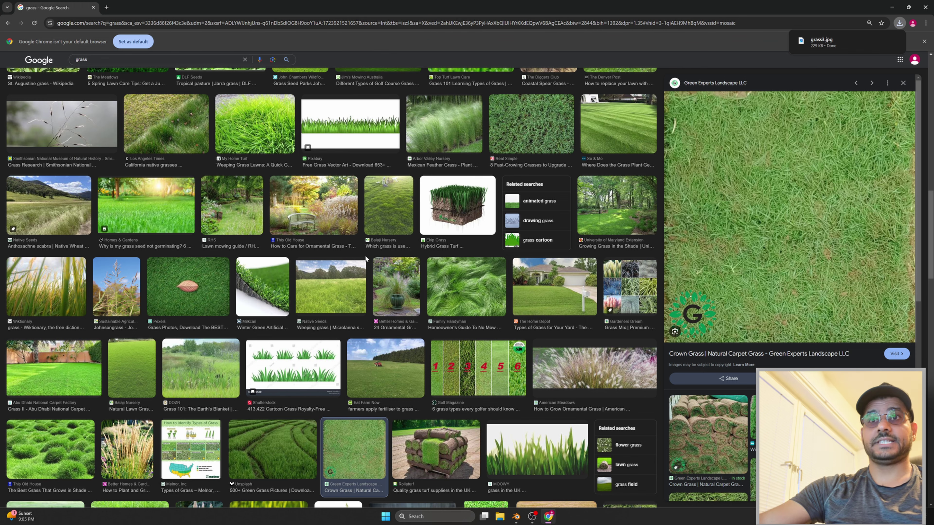
# Switch back to Blender and give the Landscape a new material with grass image.jpg as the Base Color image texture
pyautogui.click(892, 8)
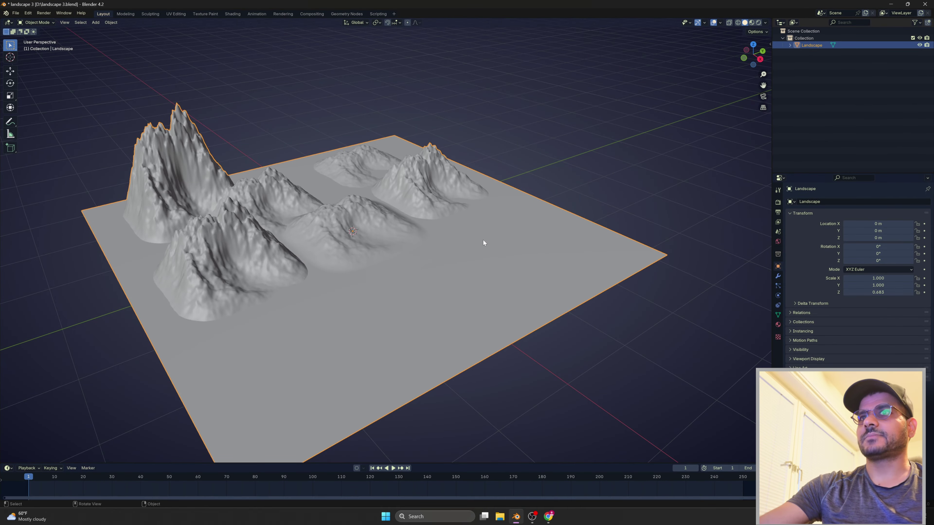
pyautogui.click(777, 324)
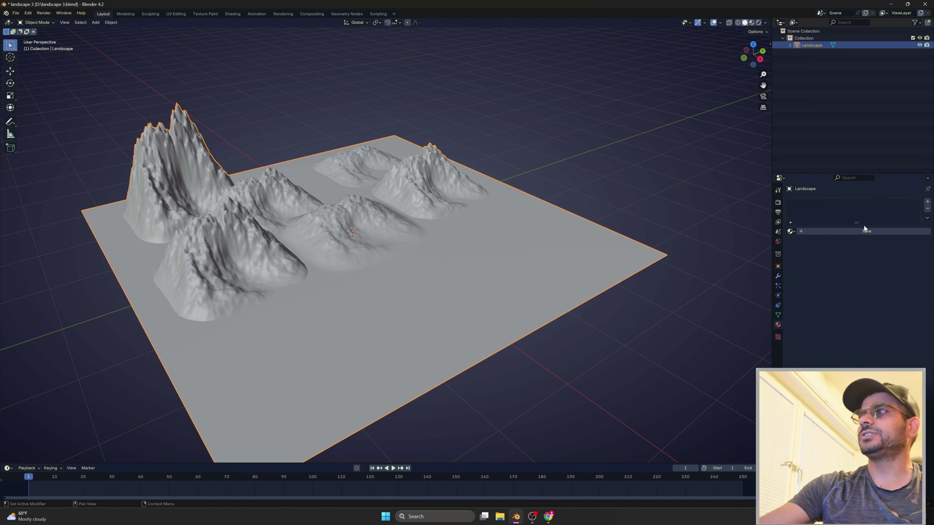
pyautogui.click(866, 231)
pyautogui.click(846, 275)
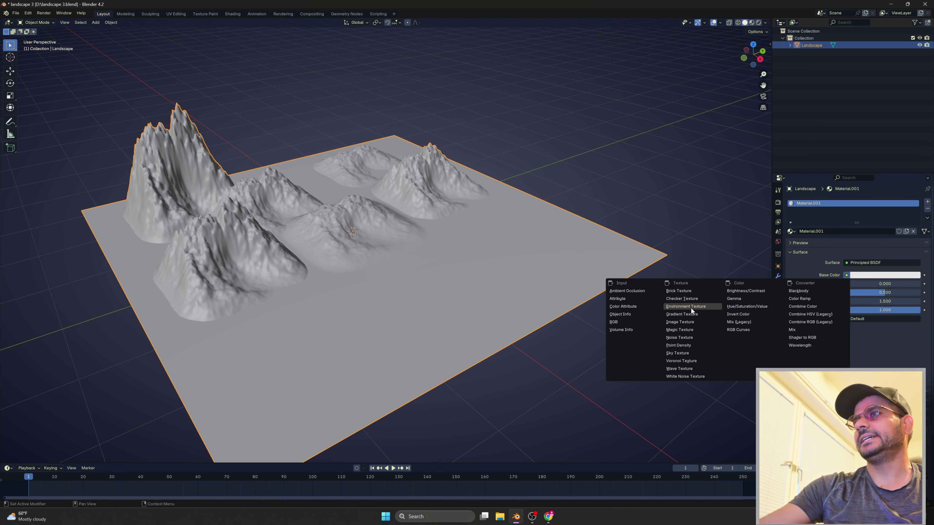
pyautogui.click(687, 322)
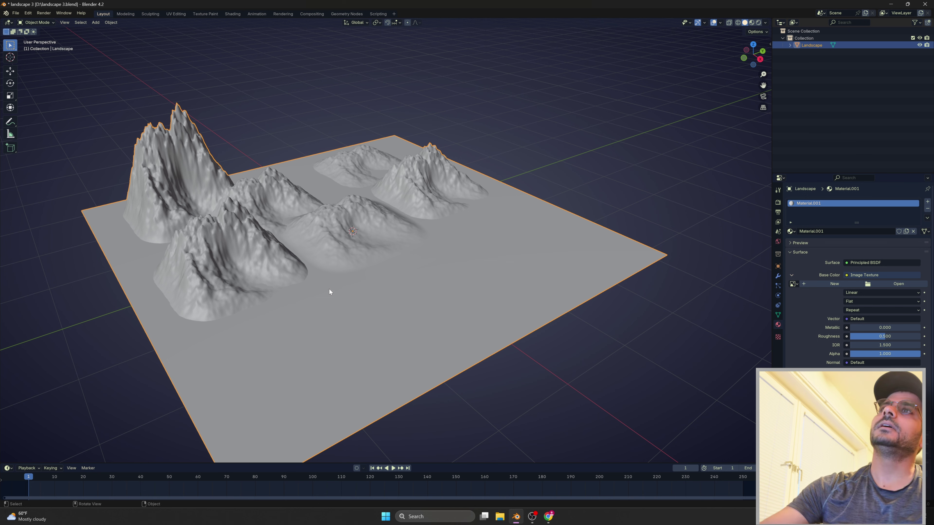
pyautogui.click(897, 284)
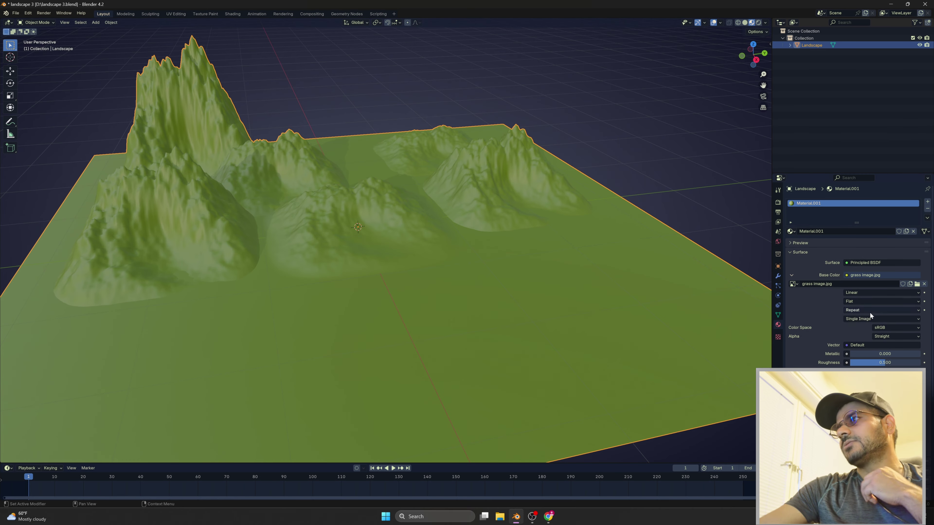
# Set the grass texture's extension to Mirror and its interpolation to Cubic
pyautogui.click(869, 310)
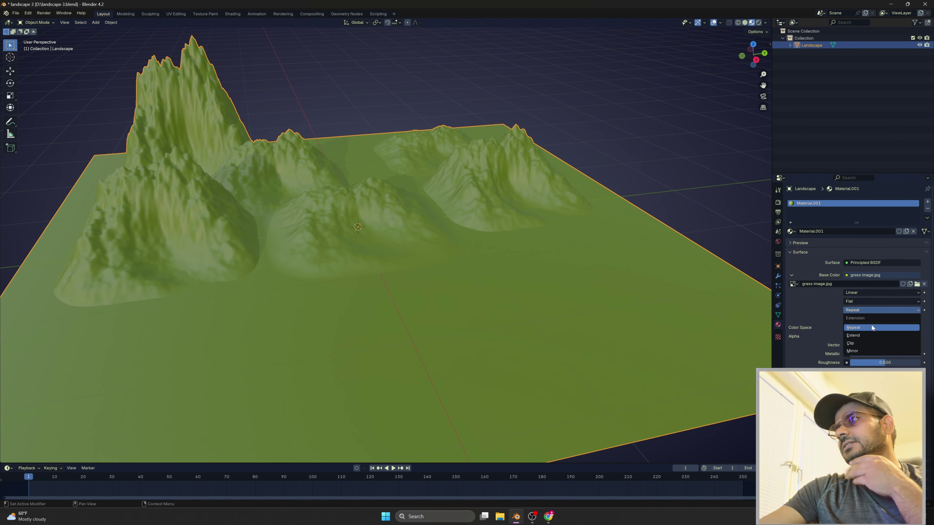
pyautogui.click(867, 348)
pyautogui.click(868, 295)
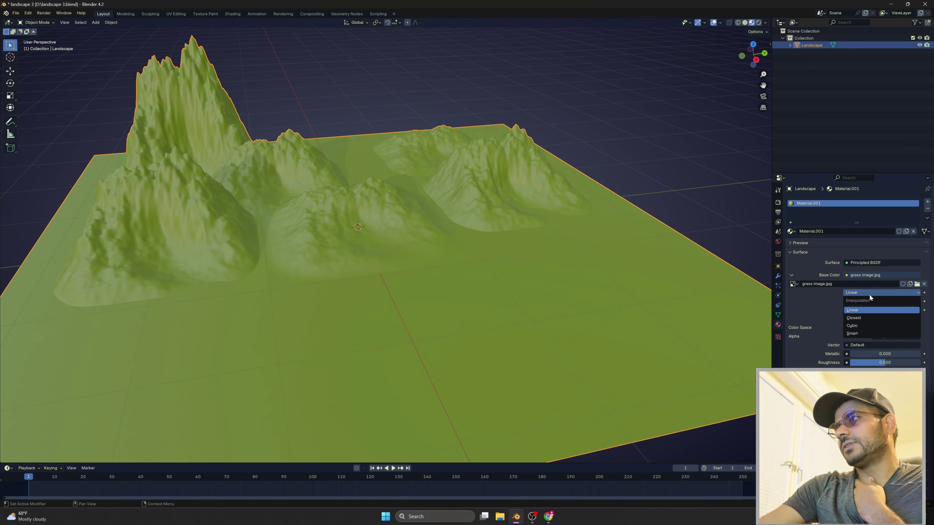
pyautogui.click(868, 326)
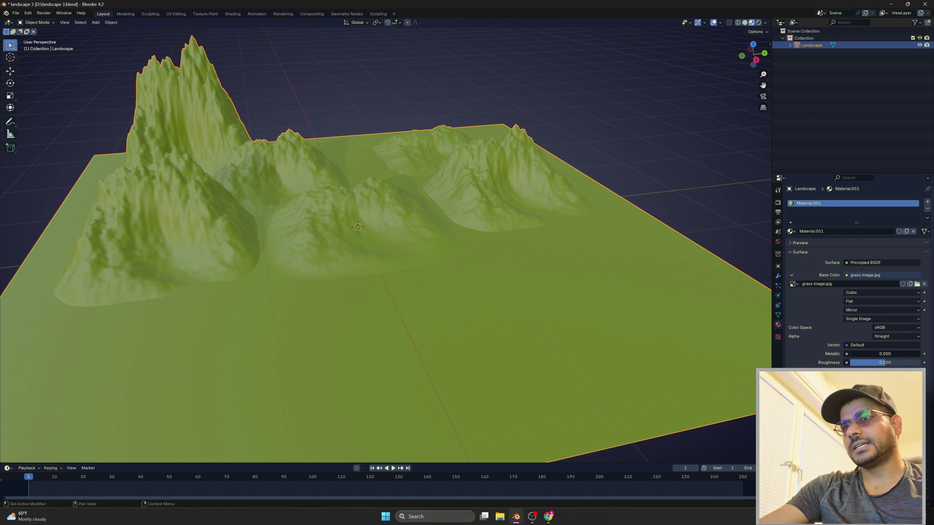
# Set the grass material's Metallic to 0.333 and Roughness to 0.335
pyautogui.moveTo(857, 354); pyautogui.dragTo(873, 353)
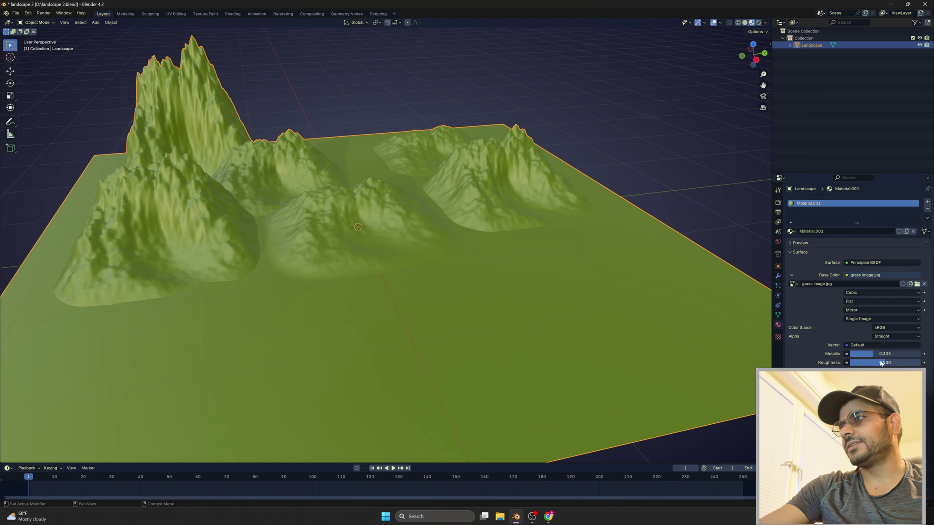
pyautogui.moveTo(881, 362)
pyautogui.mouseDown()
pyautogui.moveTo(873, 363)
pyautogui.moveTo(878, 371)
pyautogui.moveTo(894, 372)
pyautogui.mouseUp()
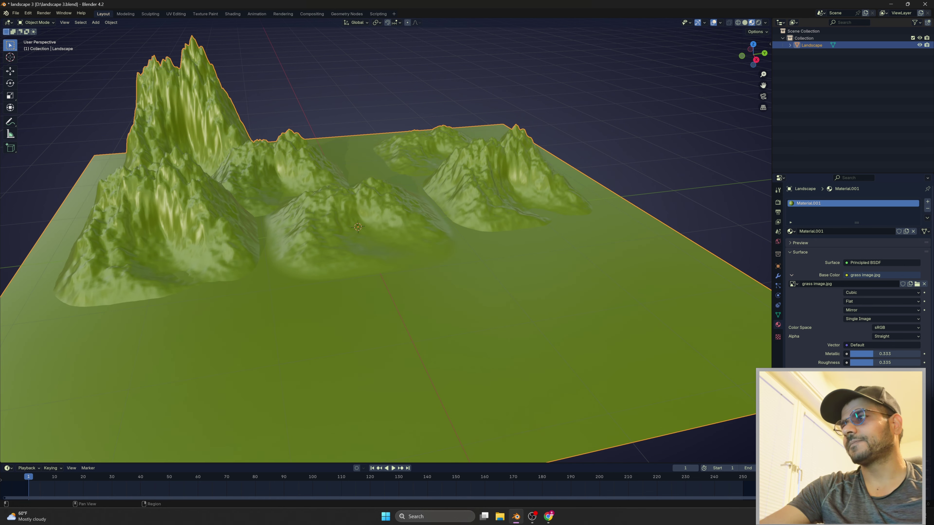
pyautogui.click(881, 389)
pyautogui.press('Escape')
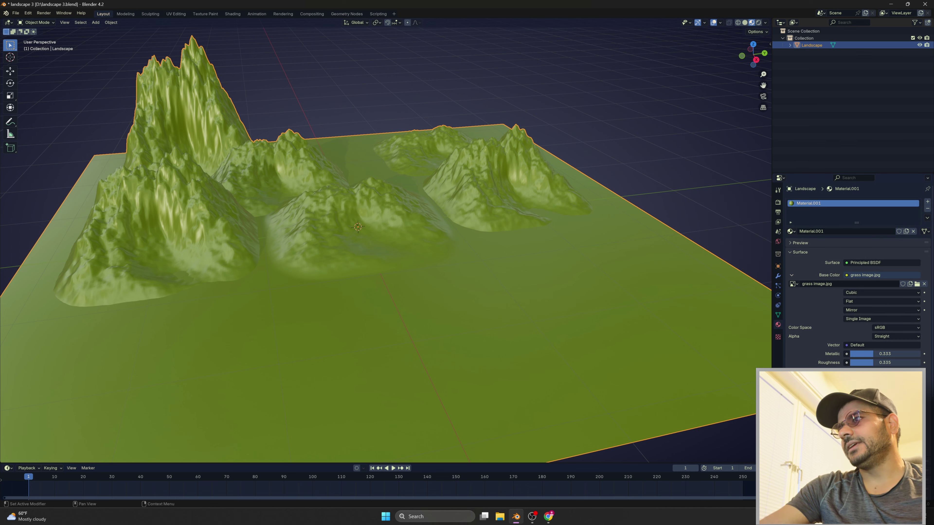
# Add a particle system of type Hair to the Landscape and enable its Advanced settings
pyautogui.moveTo(478, 313); pyautogui.dragTo(492, 335, button='middle')
pyautogui.click(928, 209)
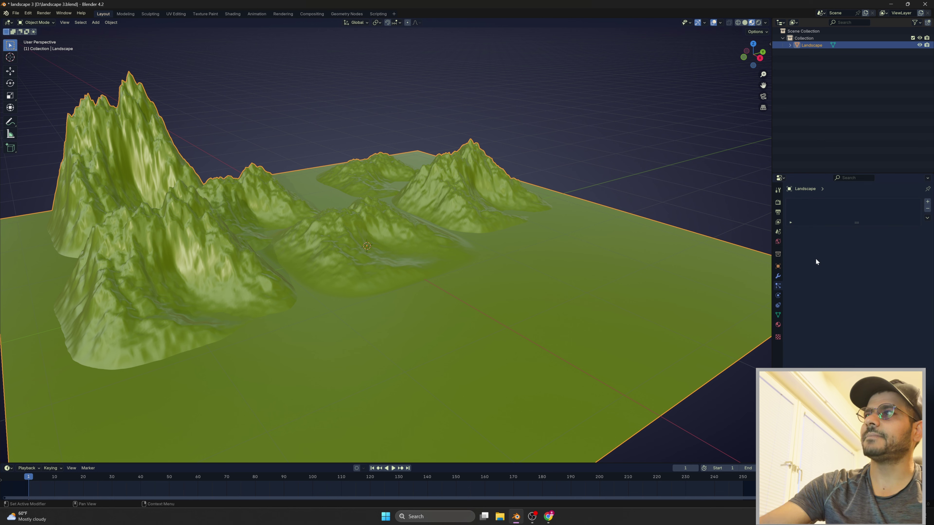
pyautogui.click(927, 202)
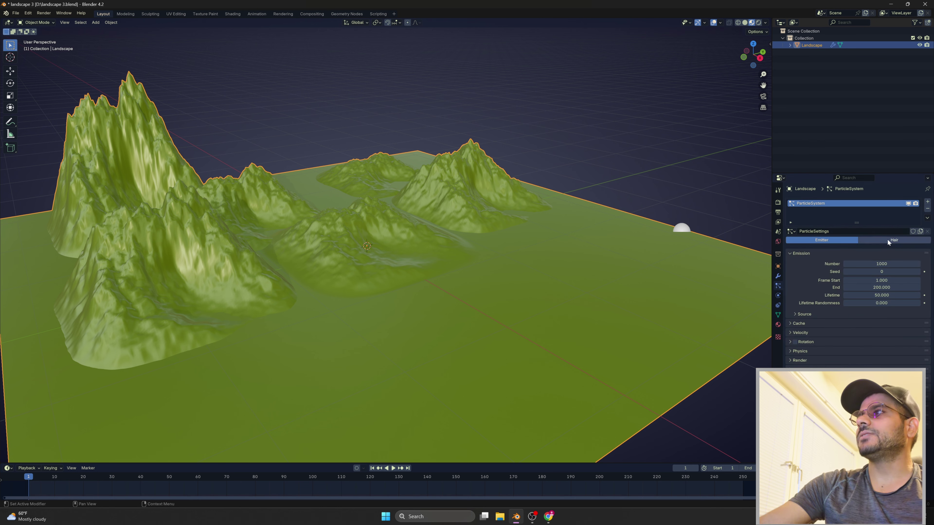
pyautogui.click(887, 239)
pyautogui.click(872, 249)
# Set the hair particle system's emission Number to 400000
pyautogui.click(882, 270)
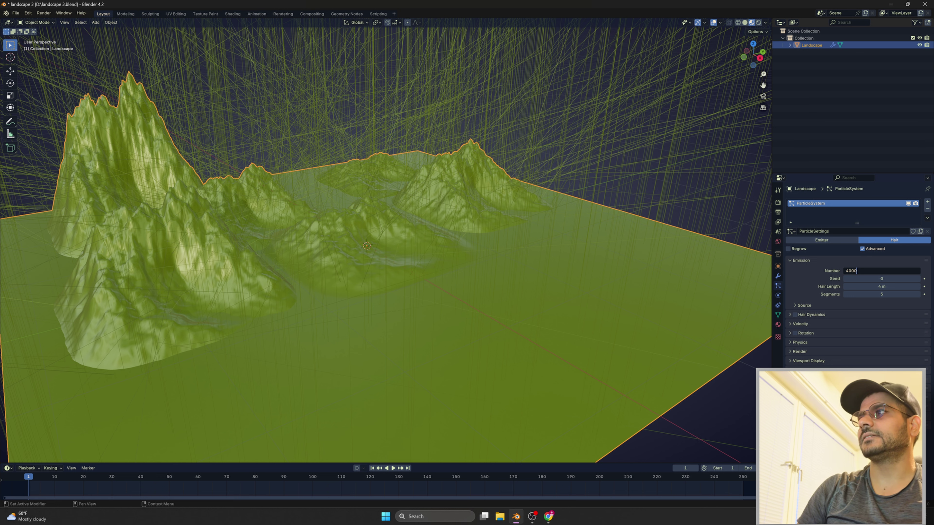
pyautogui.write('400000')
pyautogui.press('Return')
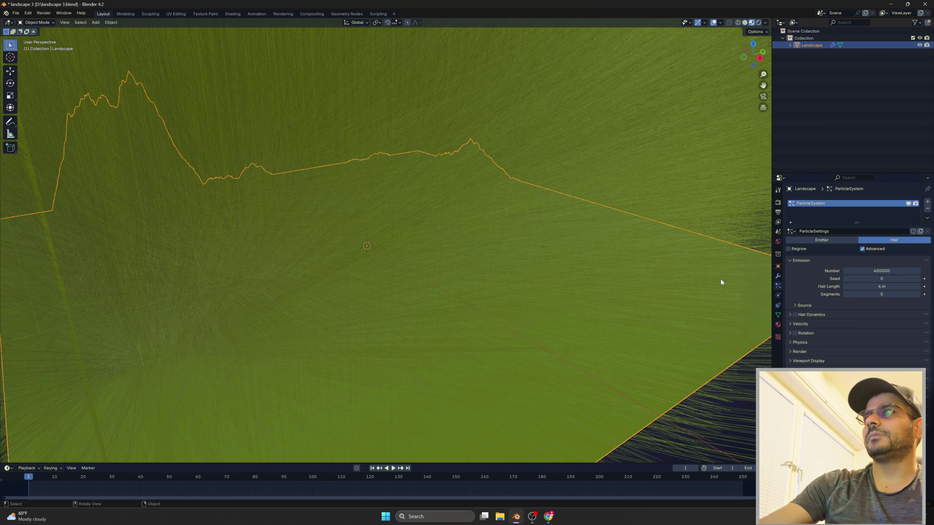
# Set the Landscape particle system's hair length to 0.2 m, and reduce it to 0.05 m
pyautogui.click(874, 290)
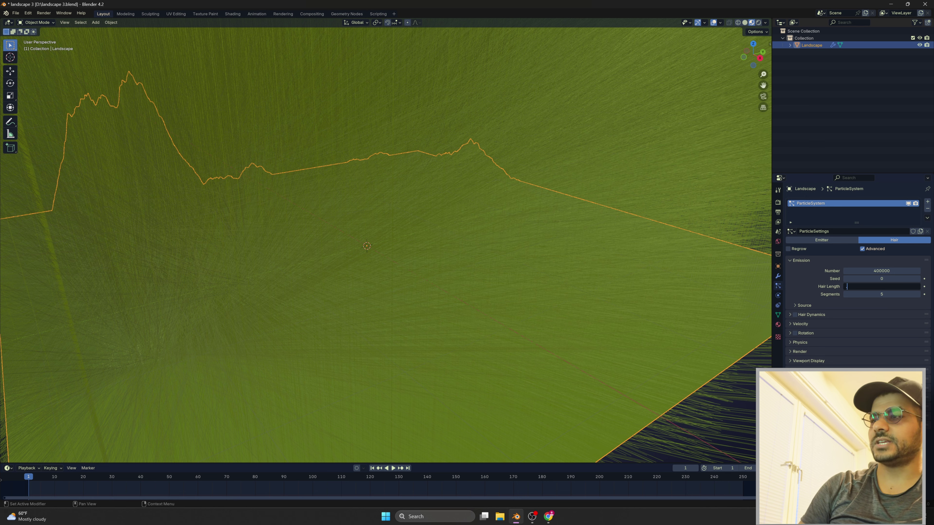
pyautogui.write('.2')
pyautogui.press('Return')
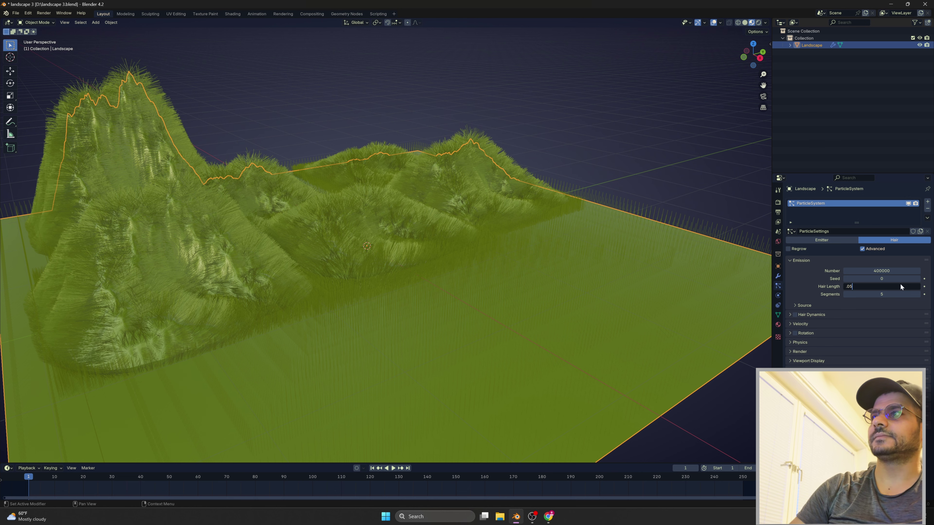
pyautogui.press('Return')
pyautogui.moveTo(518, 290); pyautogui.dragTo(418, 279, button='middle')
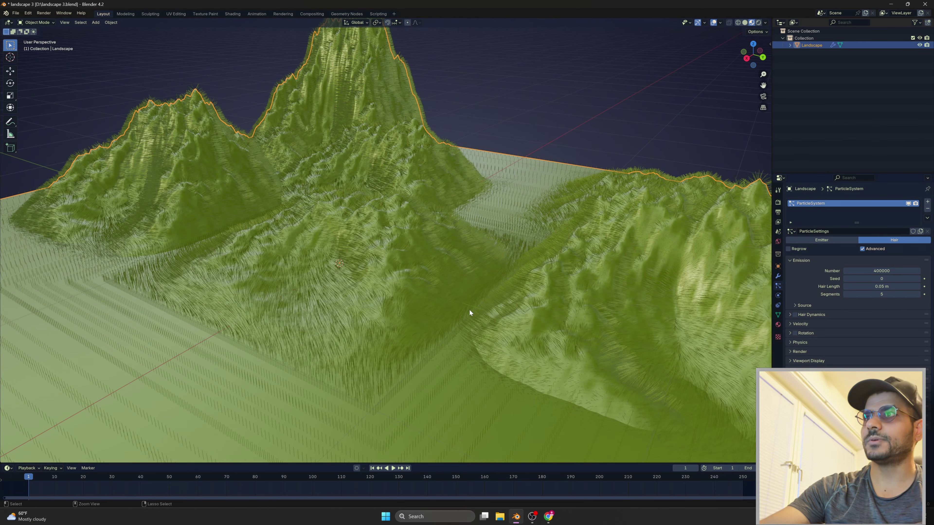
pyautogui.moveTo(469, 313); pyautogui.dragTo(384, 265, button='middle')
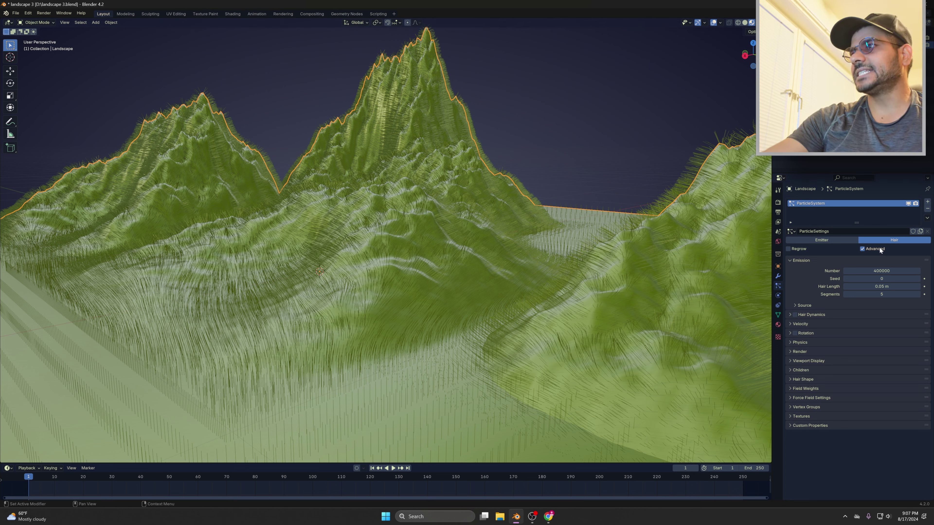
# Set the hair particles' Brownian force to 0.02, and raise it to 0.1
pyautogui.click(795, 345)
pyautogui.click(885, 389)
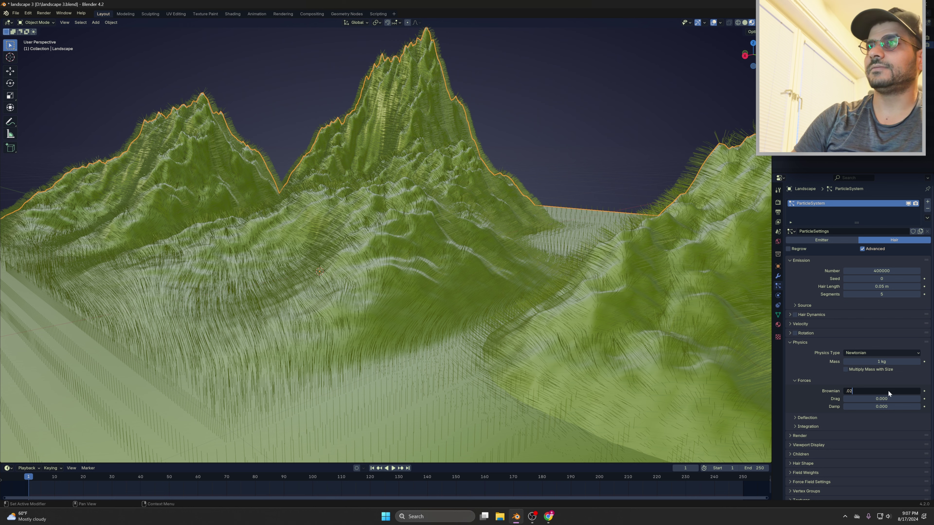
pyautogui.press('Return')
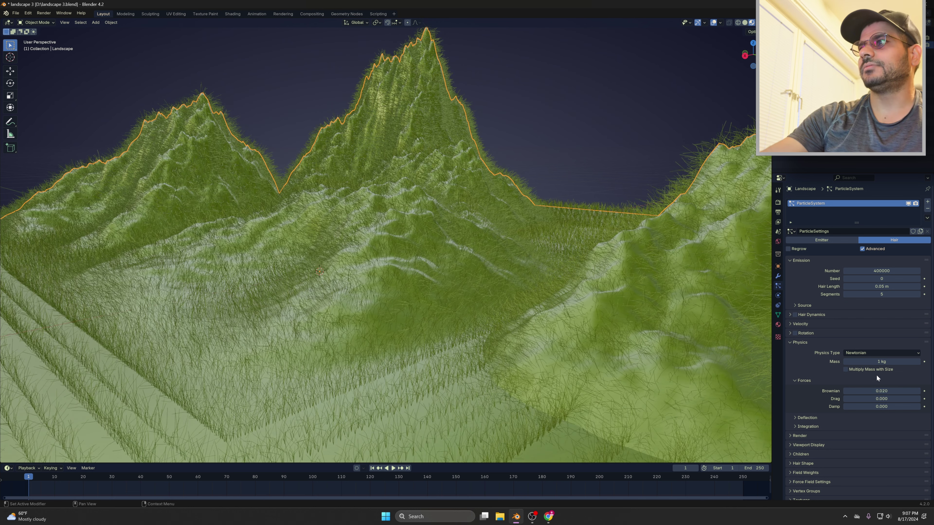
pyautogui.click(881, 390)
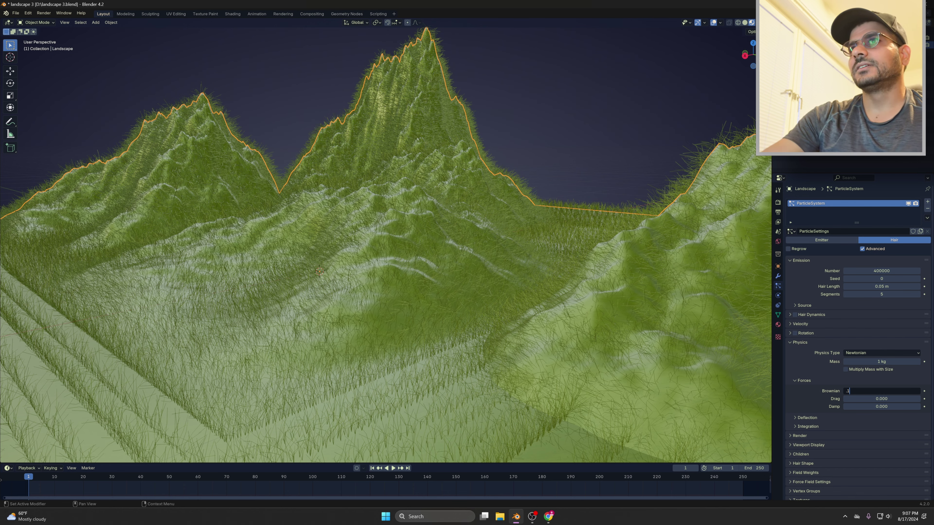
pyautogui.write('.1')
pyautogui.press('Return')
pyautogui.moveTo(301, 256); pyautogui.dragTo(336, 264, button='middle')
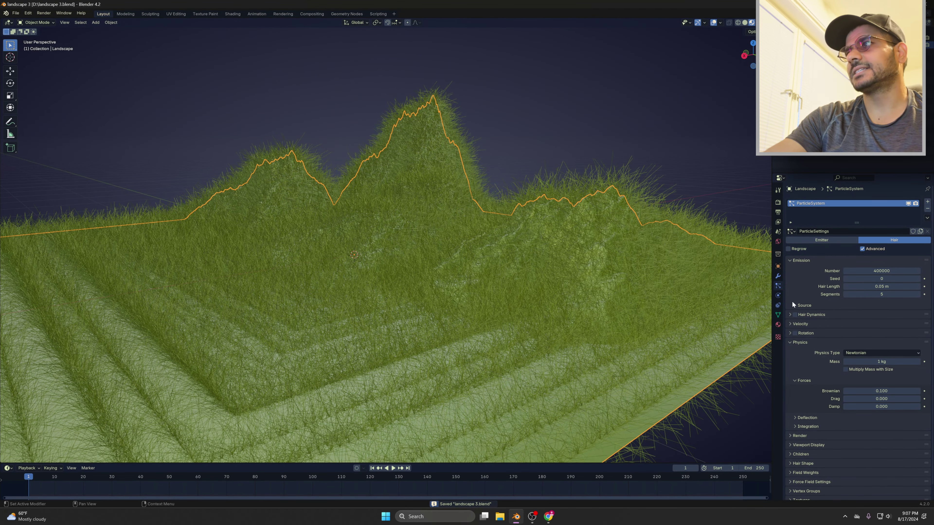
# Try shorter grass by setting the hair length to 0.002 m and 0.001 m
pyautogui.click(866, 286)
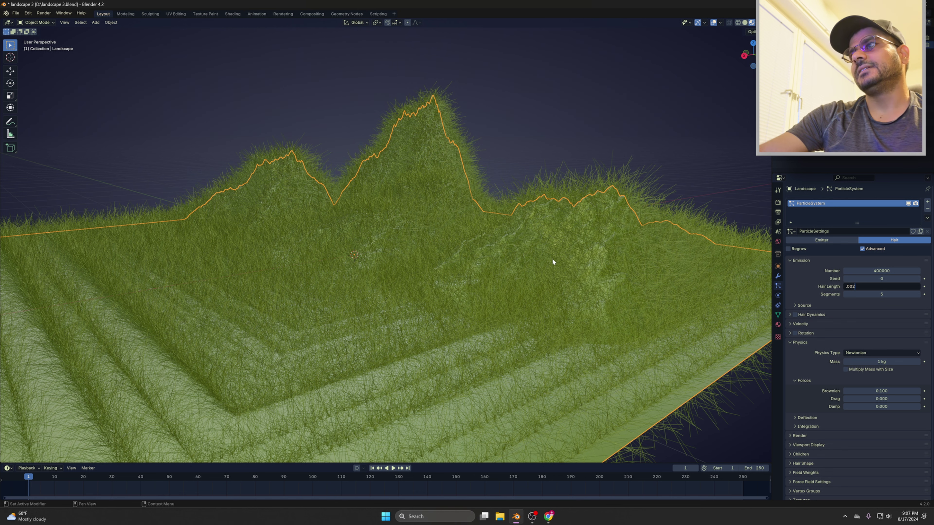
pyautogui.press('Return')
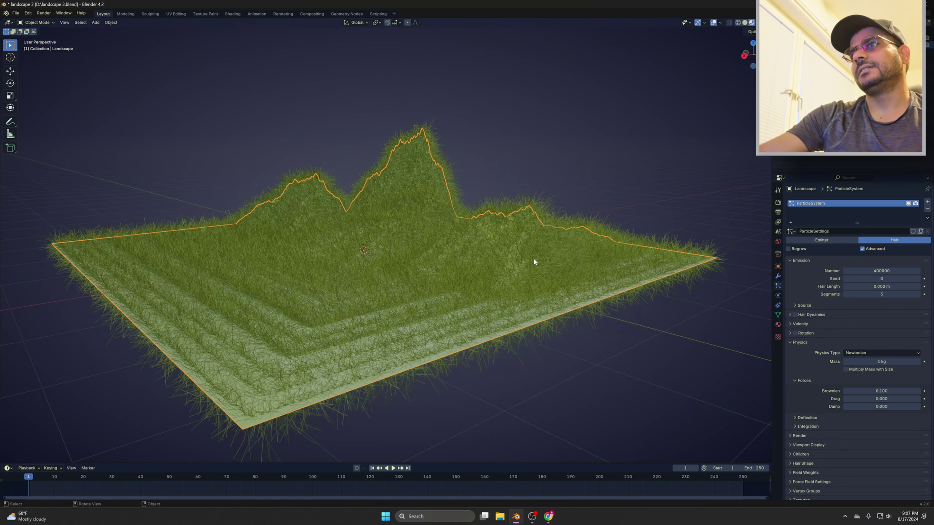
pyautogui.moveTo(533, 259); pyautogui.dragTo(493, 294, button='middle')
pyautogui.scroll(4, 493, 304)
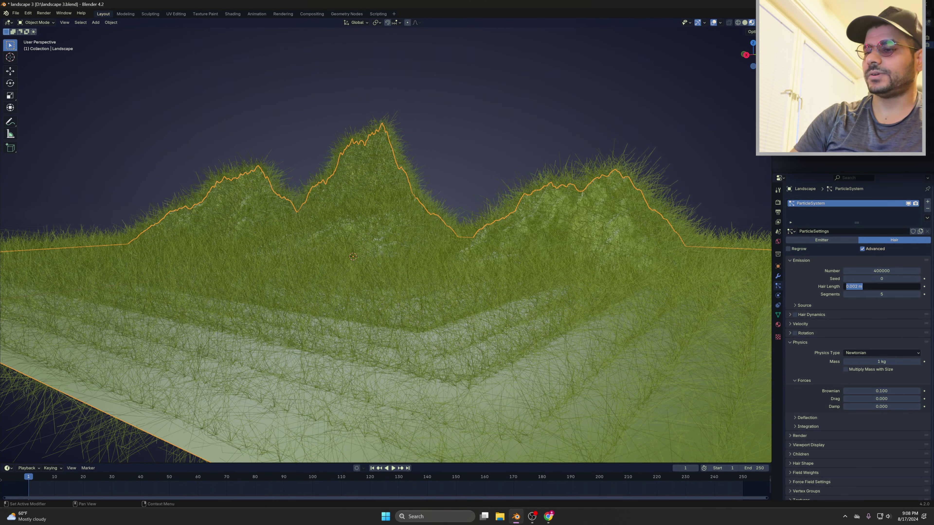
pyautogui.click(900, 289)
pyautogui.write('.001')
pyautogui.press('Return')
pyautogui.moveTo(704, 316); pyautogui.dragTo(668, 315, button='middle')
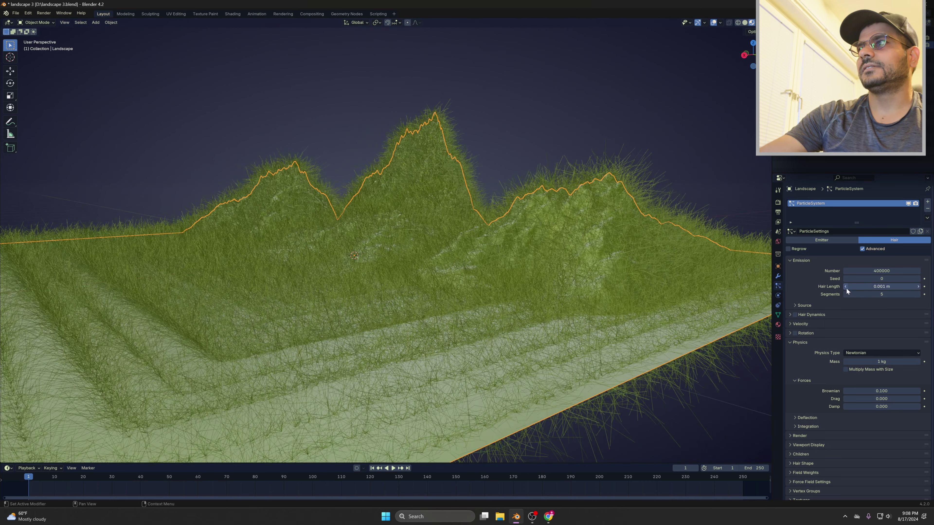
# Set the particle system's hair length to 0 m, keeping 5 segments
pyautogui.click(890, 288)
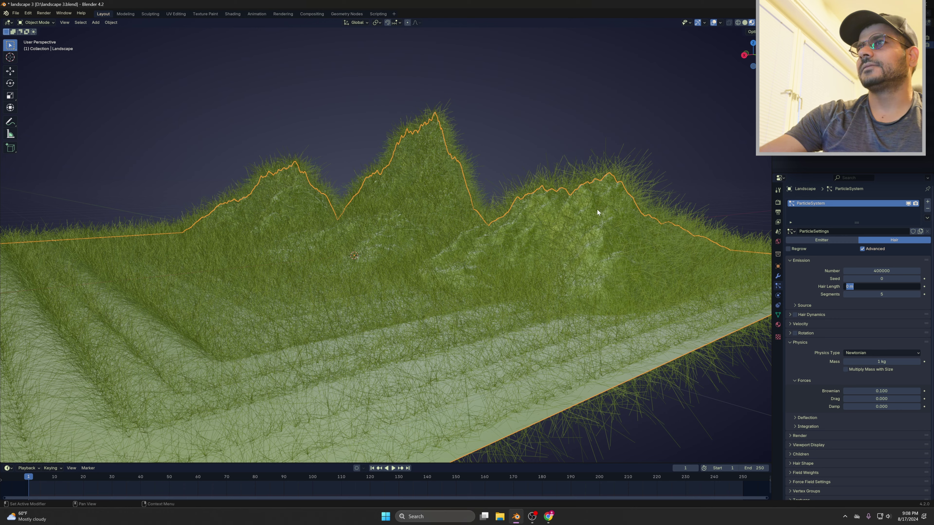
pyautogui.moveTo(597, 213); pyautogui.dragTo(573, 257, button='middle')
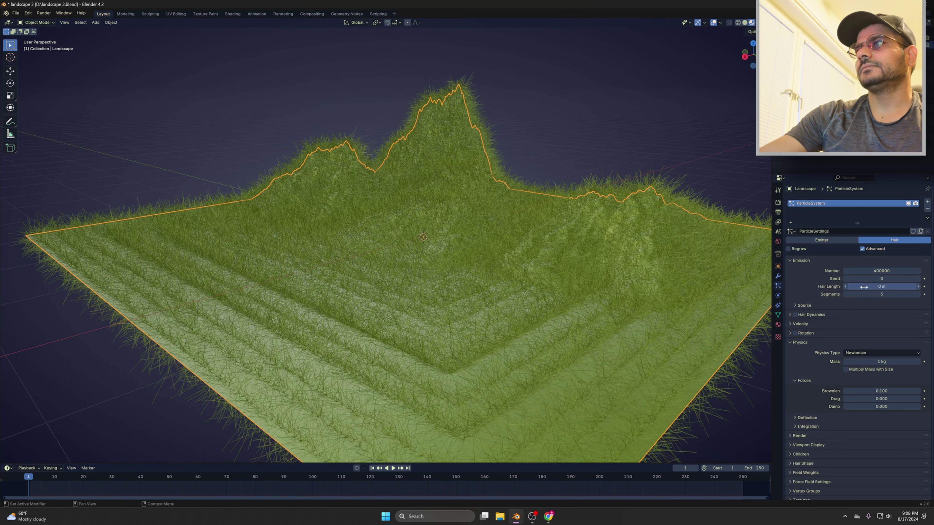
pyautogui.click(864, 295)
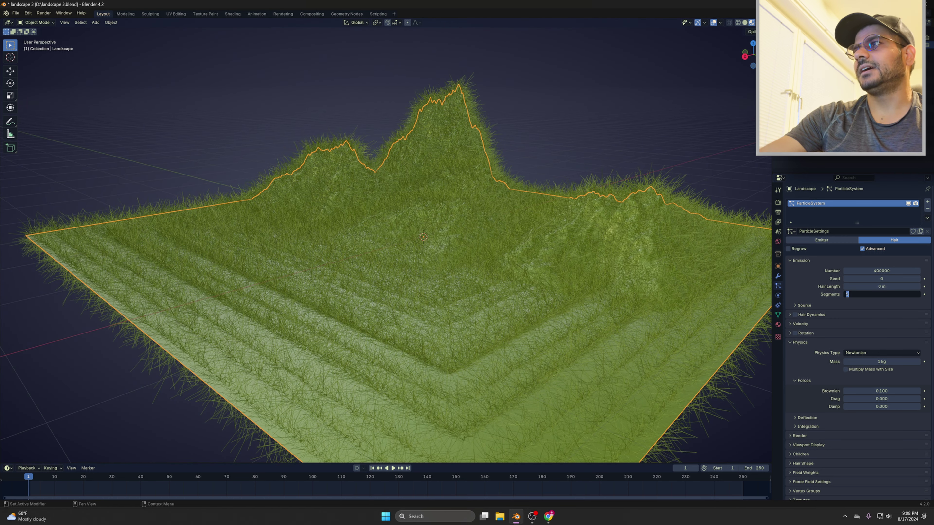
pyautogui.click(883, 287)
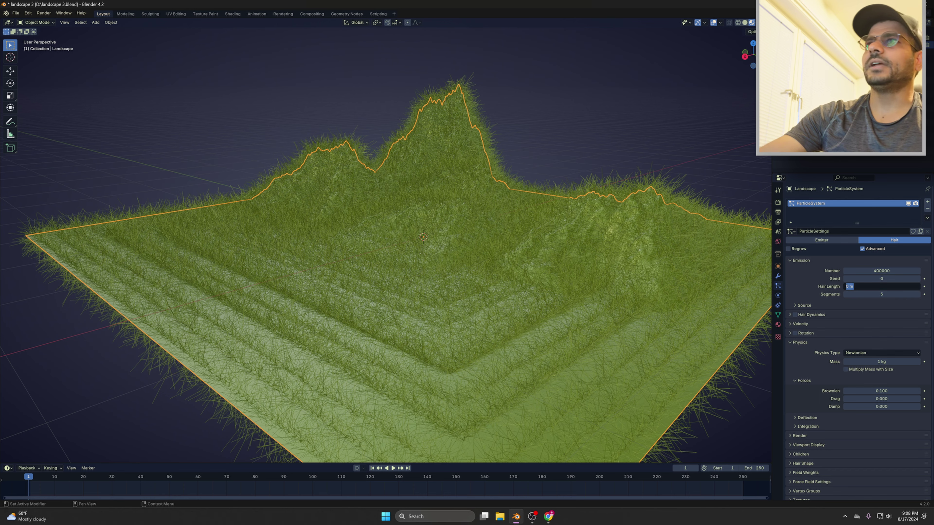
pyautogui.moveTo(617, 209); pyautogui.dragTo(556, 209, button='middle')
pyautogui.scroll(5, 464, 263)
# Reduce the hair particles' Brownian force to 0.03
pyautogui.click(881, 391)
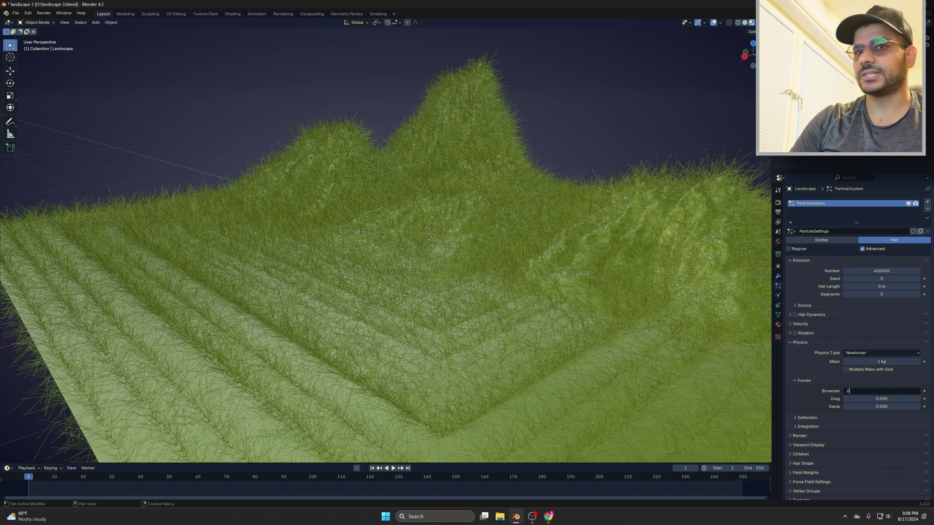
pyautogui.press('Return')
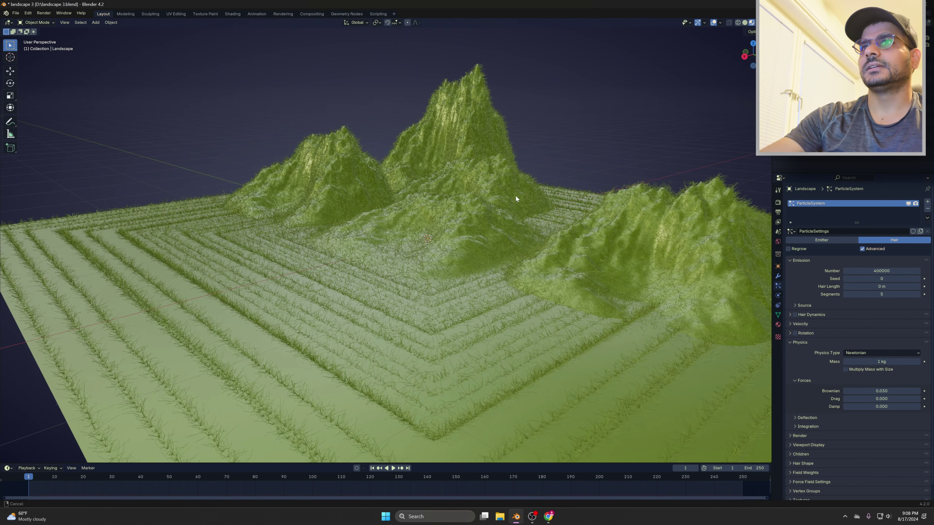
pyautogui.moveTo(515, 195); pyautogui.dragTo(429, 221, button='middle')
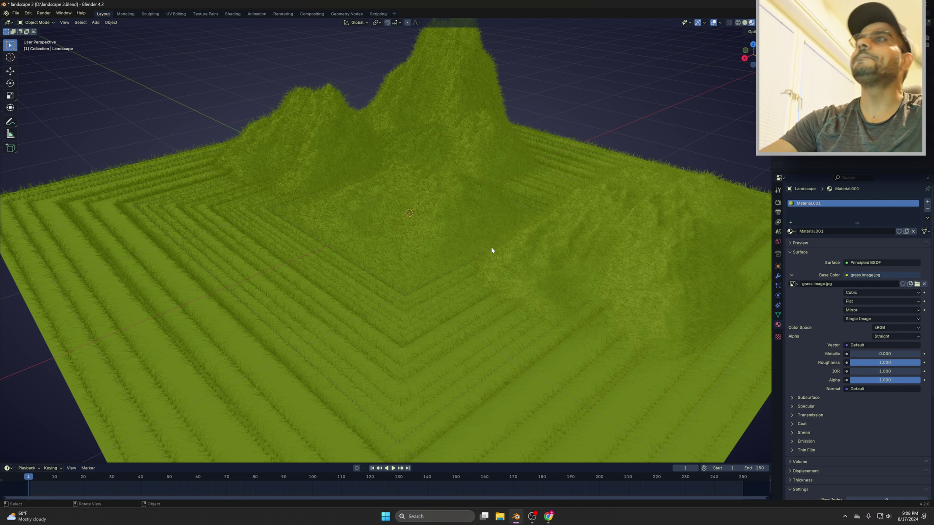
pyautogui.scroll(-2, 533, 237)
pyautogui.moveTo(533, 237); pyautogui.dragTo(452, 232, button='middle')
pyautogui.scroll(4, 535, 223)
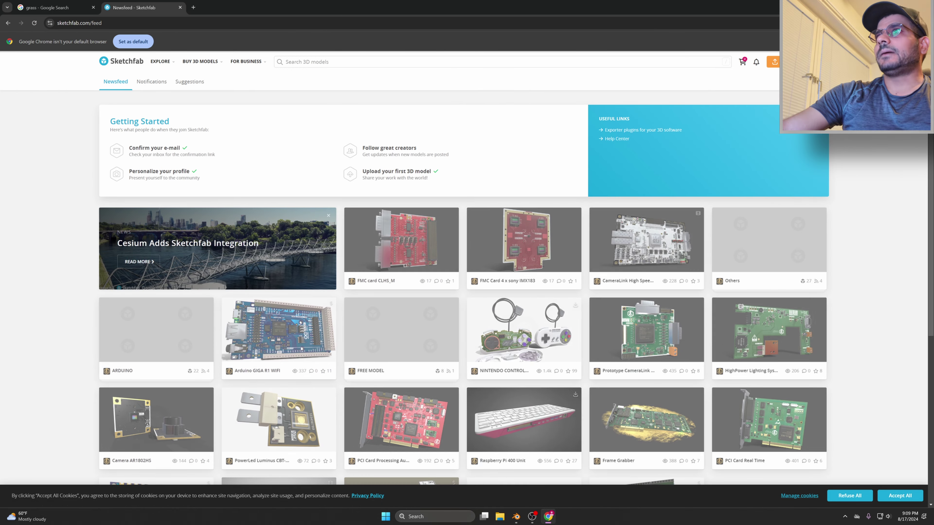
# Search Sketchfab's 3D models in the browser for "trees real"
pyautogui.click(694, 62)
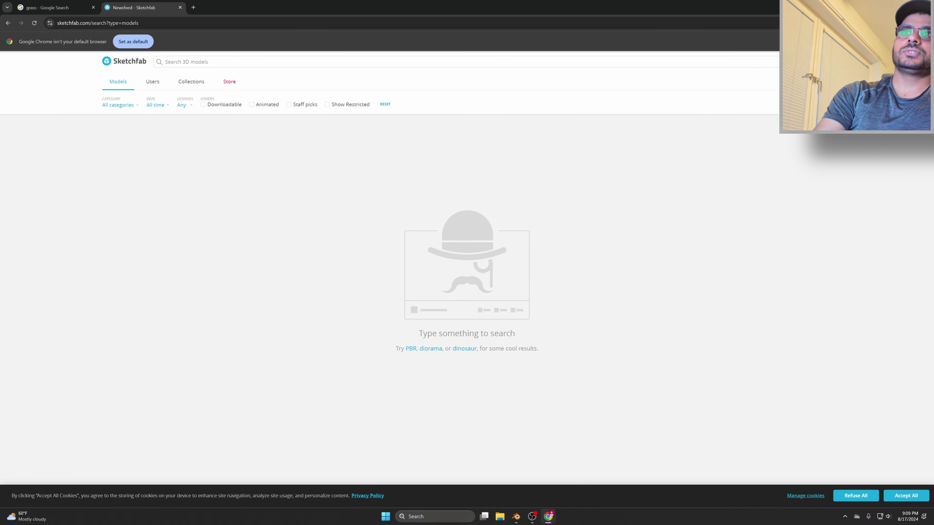
pyautogui.write('trees')
pyautogui.press('Return')
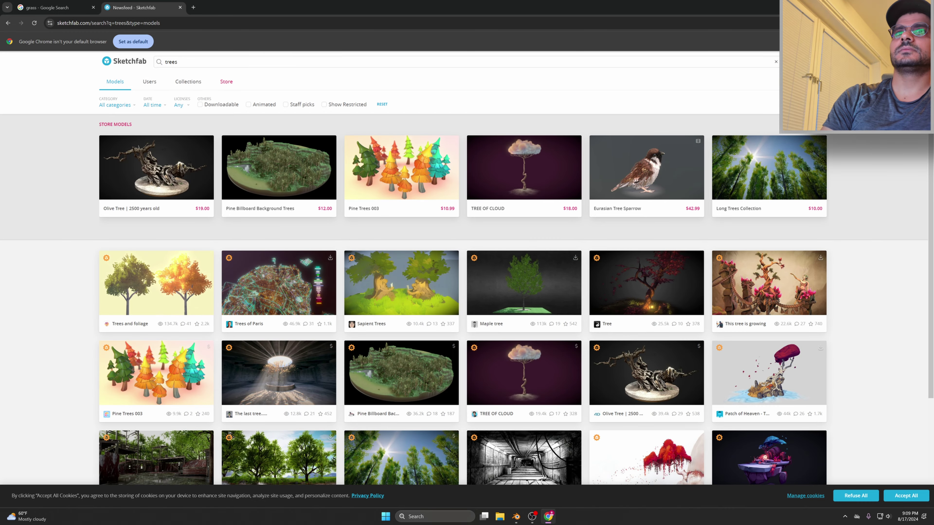
pyautogui.write('reals')
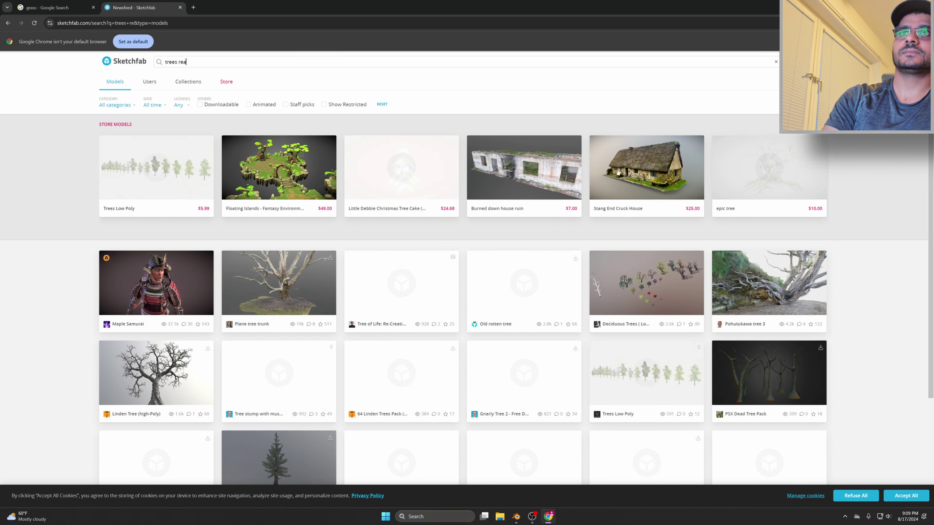
pyautogui.press('BackSpace')
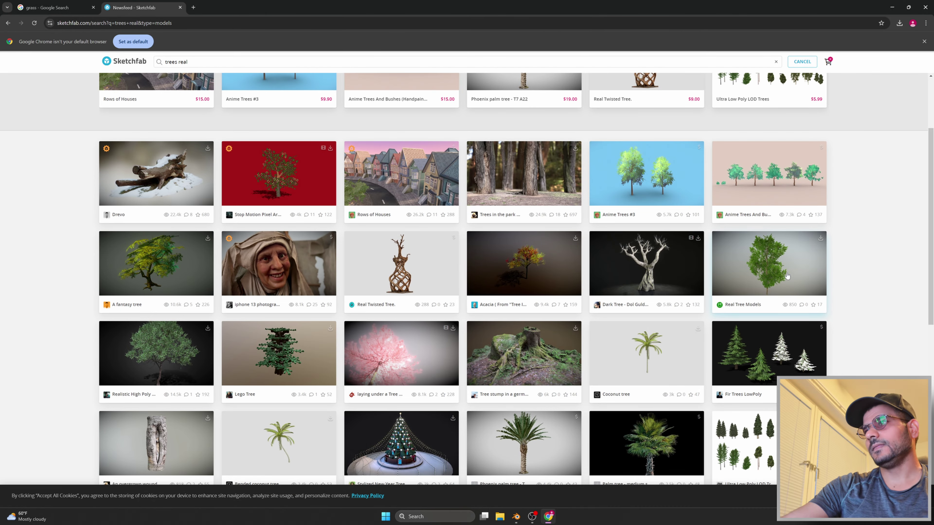
# Open the Real Tree Models result and request the download of its 3D model
pyautogui.click(774, 264)
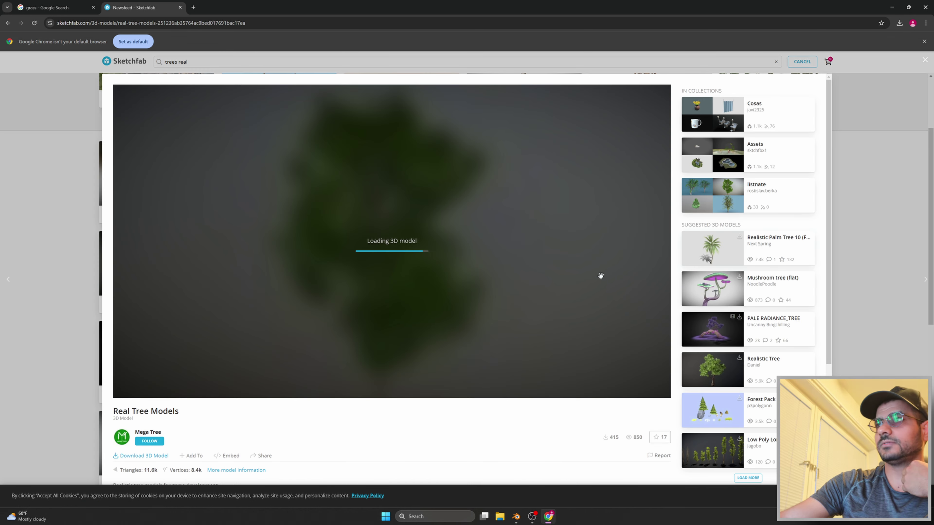
pyautogui.scroll(-5, 353, 408)
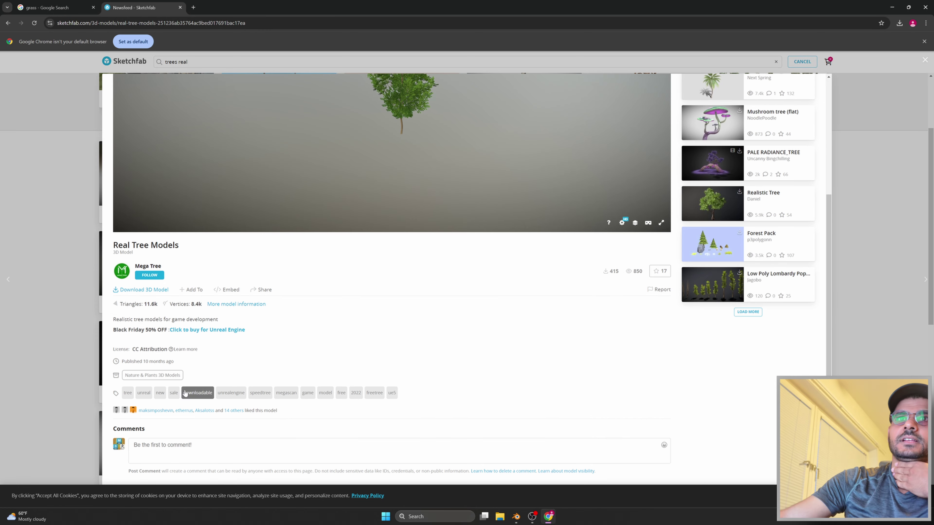
pyautogui.click(145, 291)
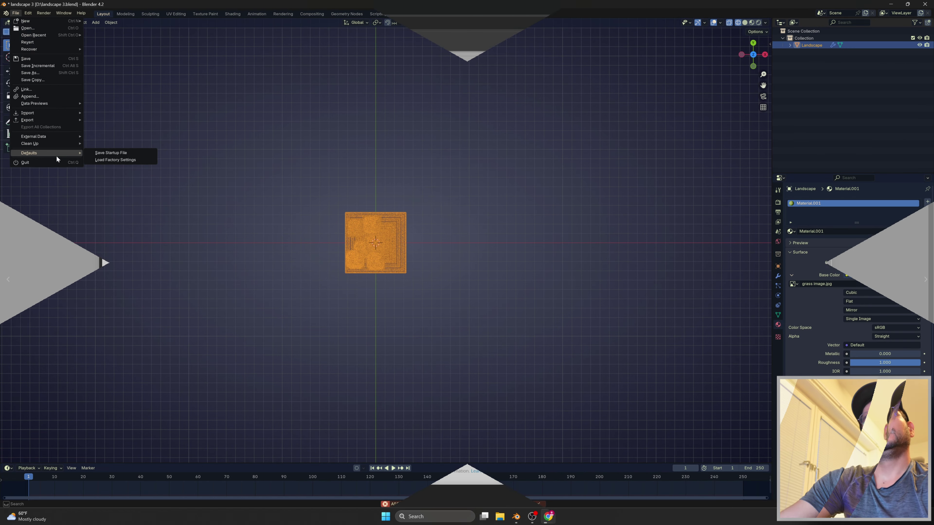
# Switch to Blender and try to import Tree.fbx from the Desktop's trees folder as FBX
pyautogui.moveTo(44, 112)
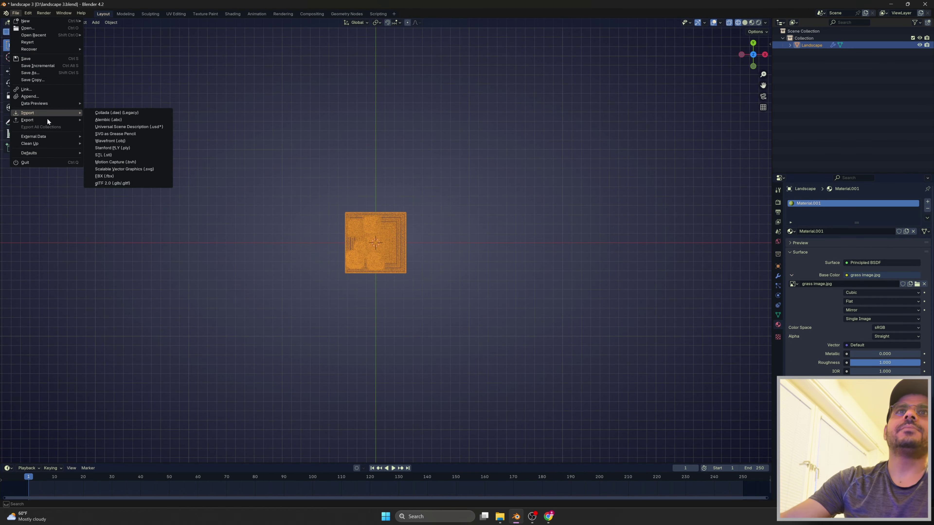
pyautogui.click(117, 175)
pyautogui.doubleClick(382, 276)
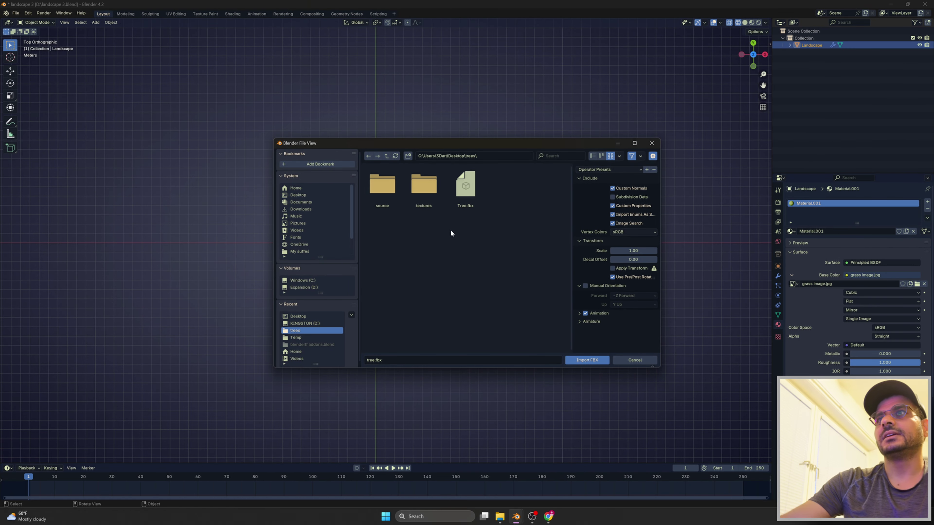
pyautogui.doubleClick(476, 187)
pyautogui.scroll(7, 412, 270)
pyautogui.scroll(-3, 491, 237)
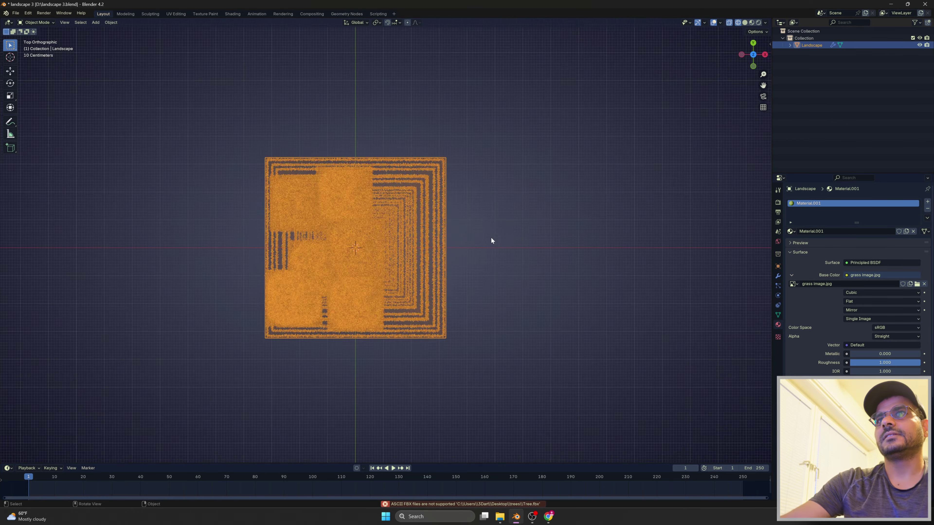
# Examine the scene around the deselected Landscape in solid and wireframe shading for an imported tree
pyautogui.click(487, 237)
pyautogui.press('z')
pyautogui.moveTo(614, 234); pyautogui.dragTo(304, 237, button='middle')
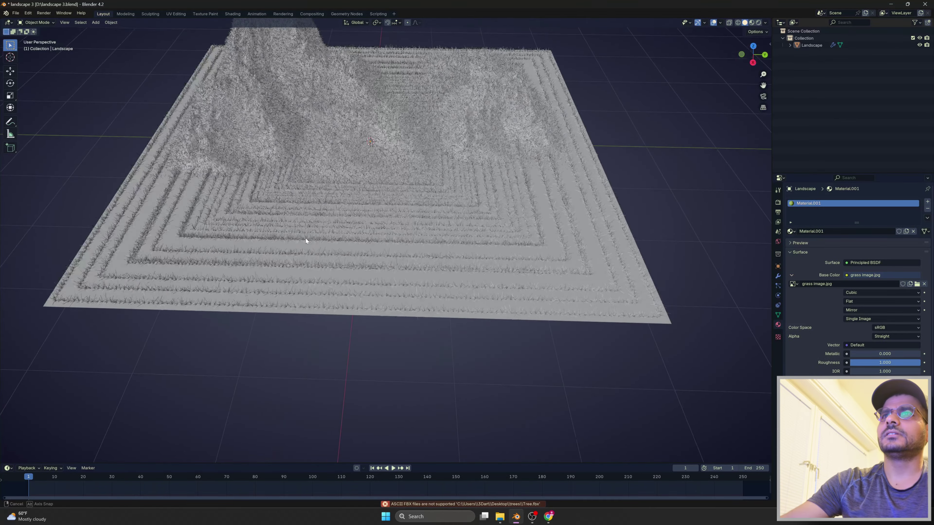
pyautogui.scroll(-3, 325, 227)
pyautogui.scroll(-8, 325, 230)
pyautogui.moveTo(67, 113); pyautogui.dragTo(703, 454)
pyautogui.scroll(6, 469, 230)
pyautogui.click(469, 230)
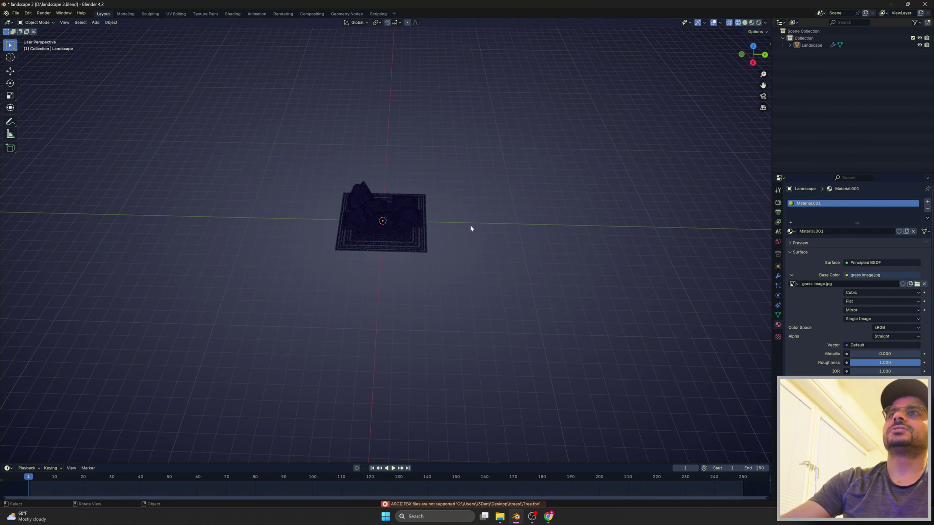
# Import the tree model from the Desktop's trees folder as glTF 2.0
pyautogui.click(16, 13)
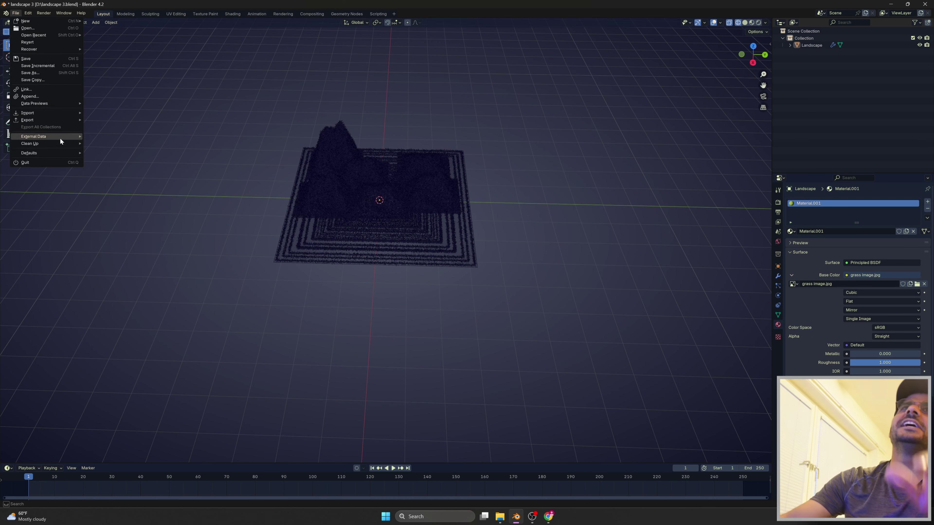
pyautogui.moveTo(50, 115)
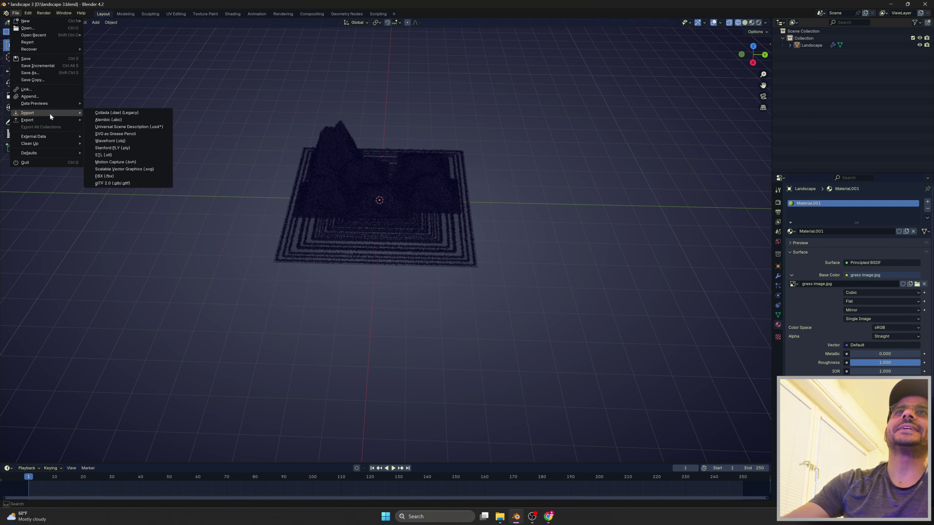
pyautogui.click(116, 183)
pyautogui.scroll(-5, 400, 288)
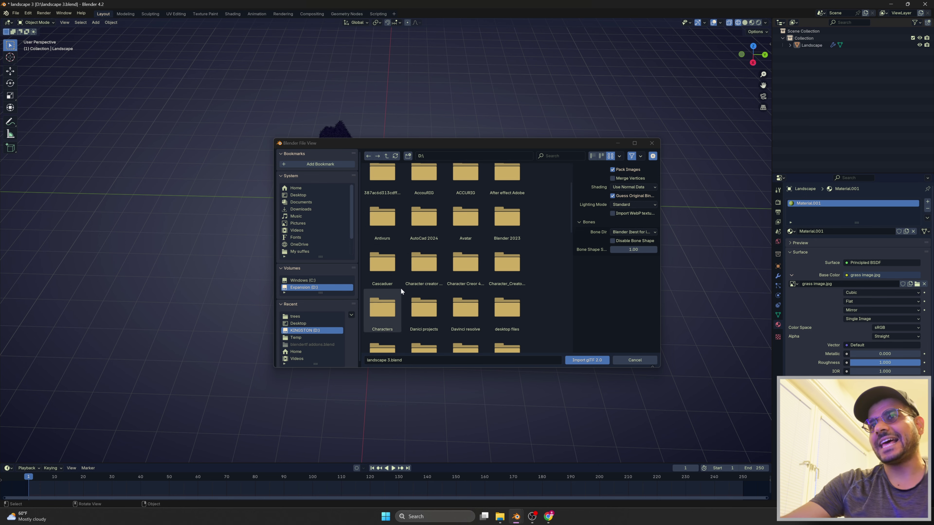
pyautogui.click(297, 195)
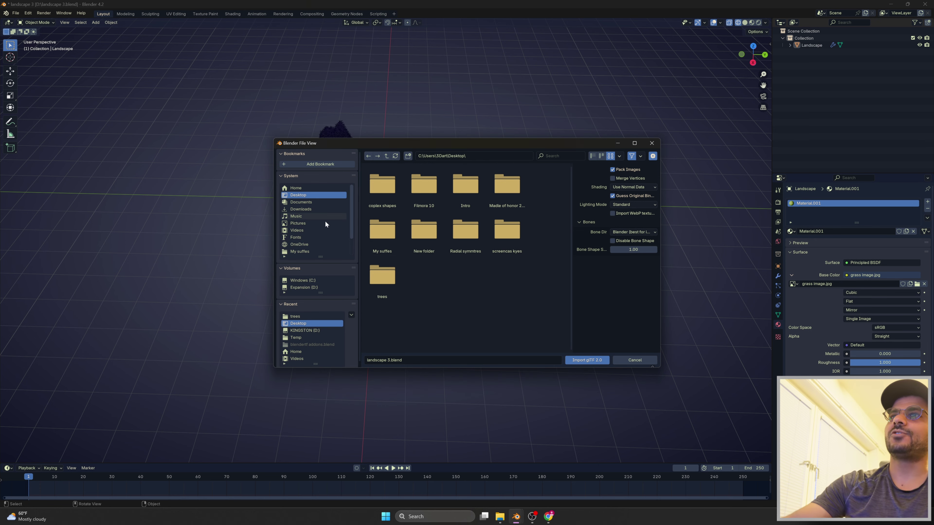
pyautogui.doubleClick(384, 269)
pyautogui.click(474, 186)
pyautogui.doubleClick(477, 186)
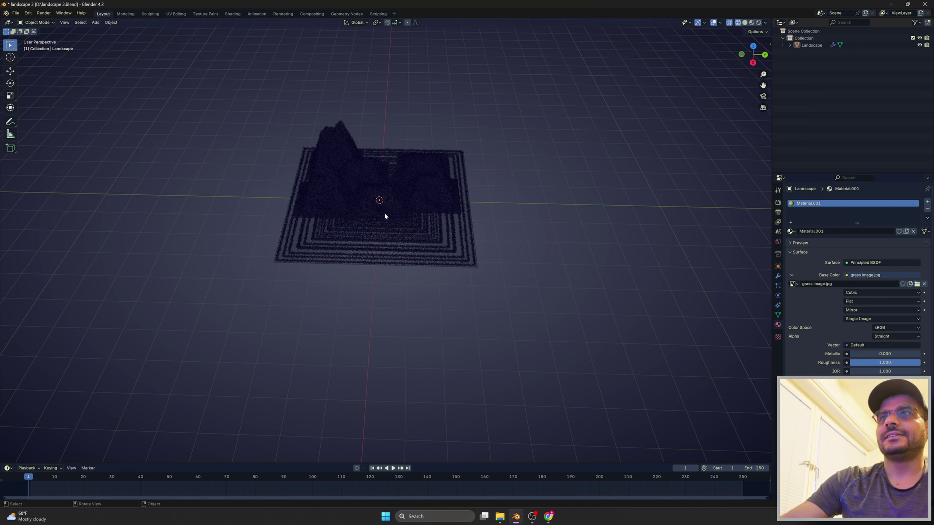
# Scale the imported Sketchfab trees over the landscape and set the Landscape material's surface to Specular BSDF
pyautogui.scroll(6, 389, 228)
pyautogui.moveTo(354, 230); pyautogui.dragTo(380, 253, button='middle')
pyautogui.press('s')
pyautogui.click(365, 199)
pyautogui.scroll(4, 359, 193)
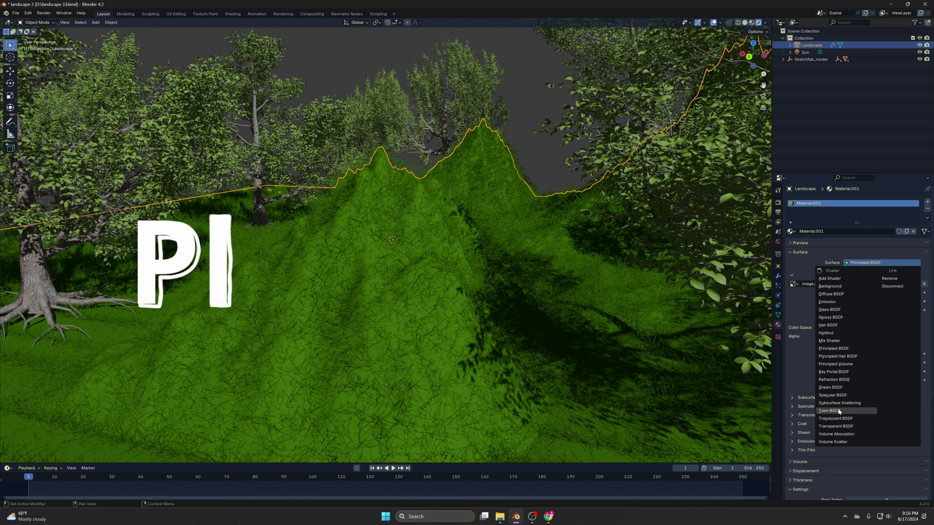
pyautogui.click(837, 407)
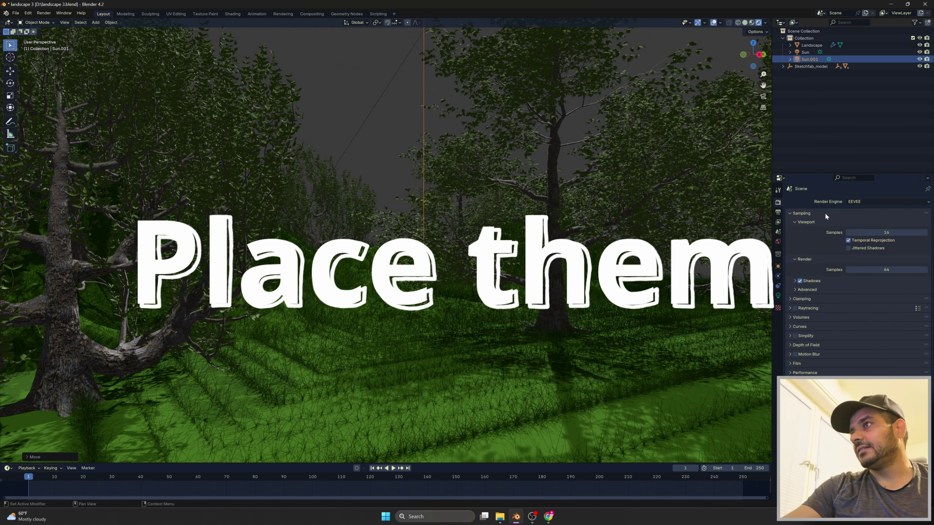
# Set the scene's render engine to Cycles and its device to GPU Compute
pyautogui.click(778, 212)
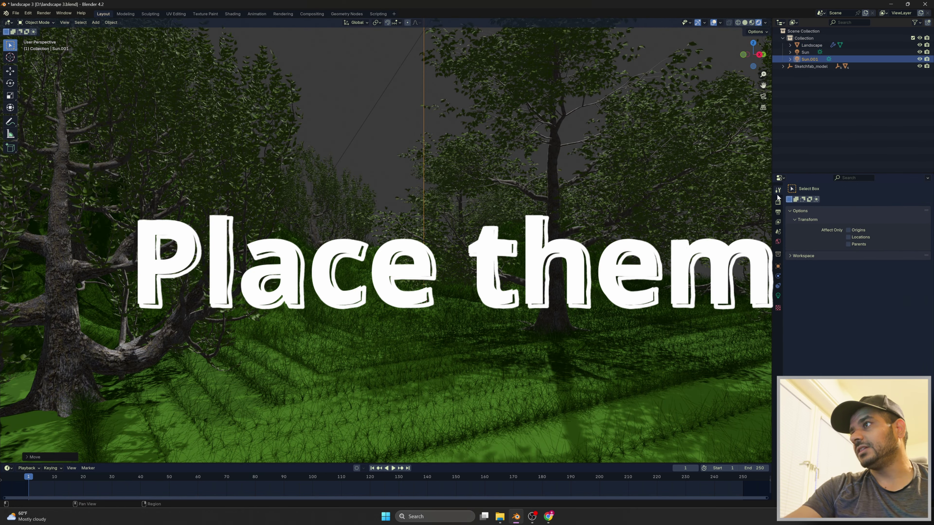
pyautogui.click(777, 202)
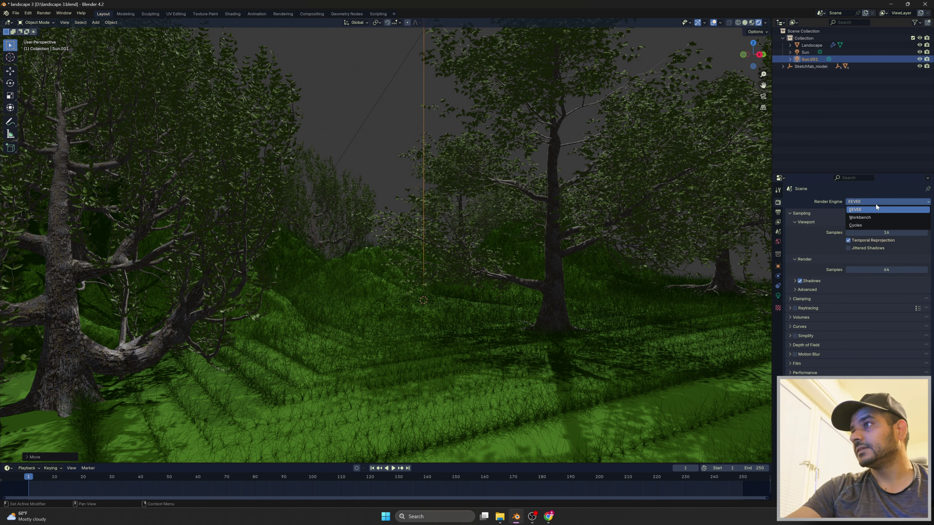
pyautogui.click(826, 213)
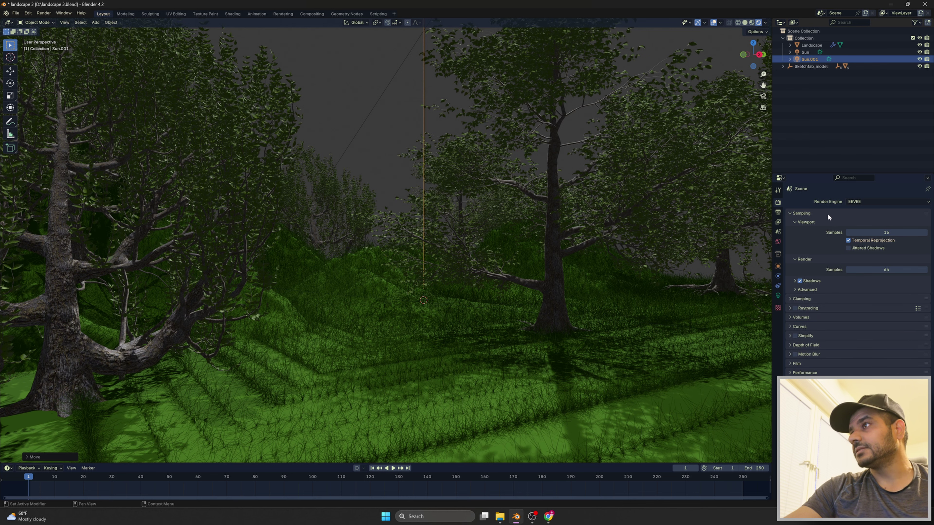
pyautogui.click(875, 202)
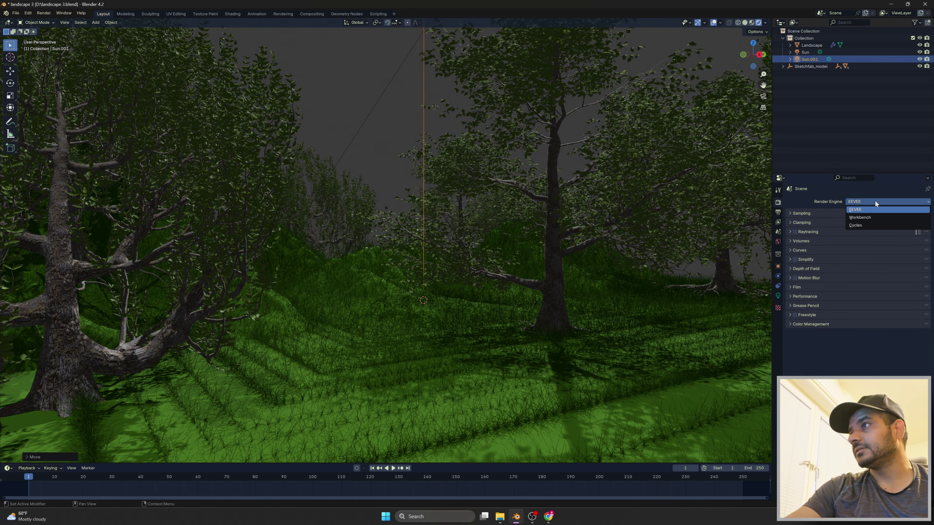
pyautogui.click(879, 225)
pyautogui.click(882, 220)
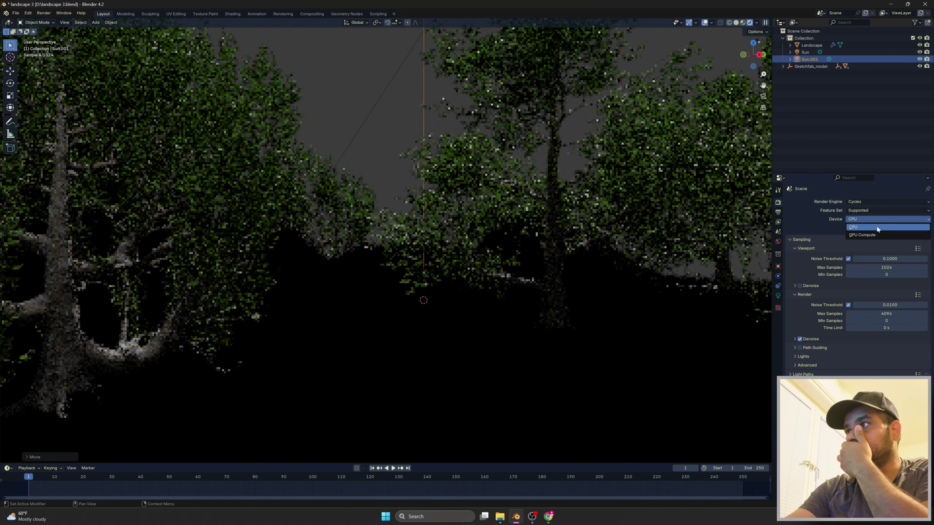
pyautogui.click(873, 235)
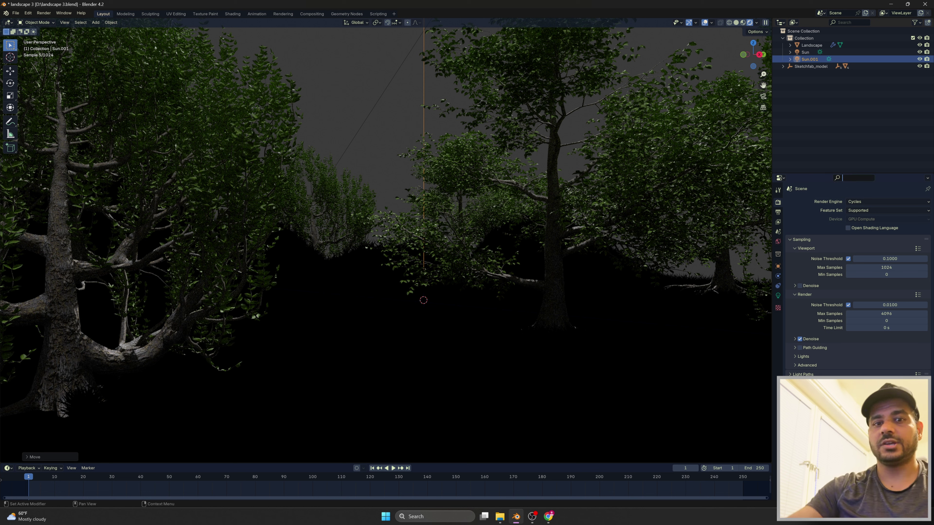
# Filter the render properties for "EXP" and raise the Color Management exposure to brighten the scene
pyautogui.write('EXP')
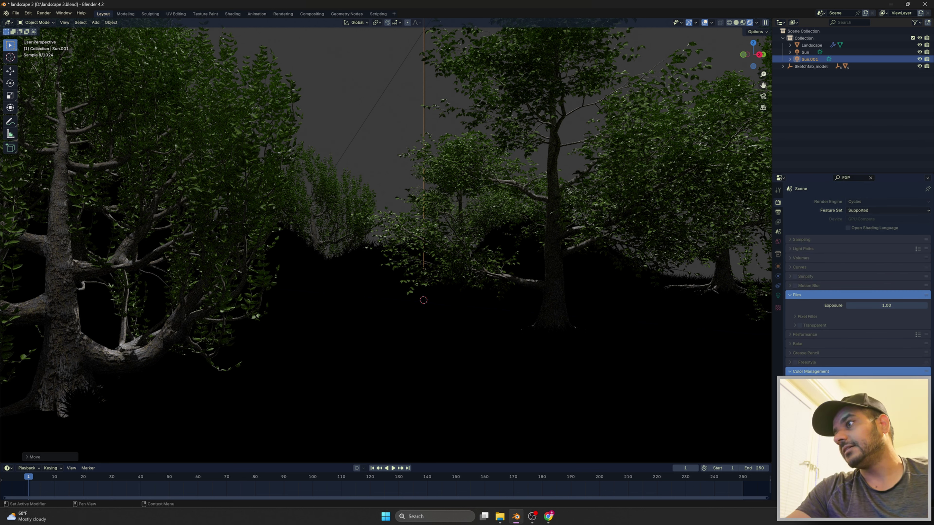
pyautogui.moveTo(886, 411); pyautogui.dragTo(898, 411)
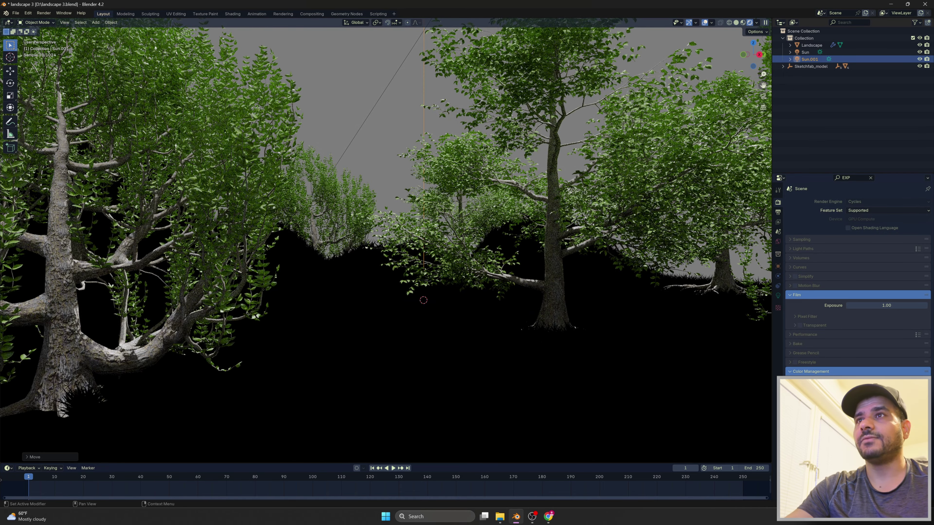
pyautogui.moveTo(487, 308); pyautogui.dragTo(416, 324, button='middle')
pyautogui.moveTo(418, 309); pyautogui.dragTo(567, 298, button='middle')
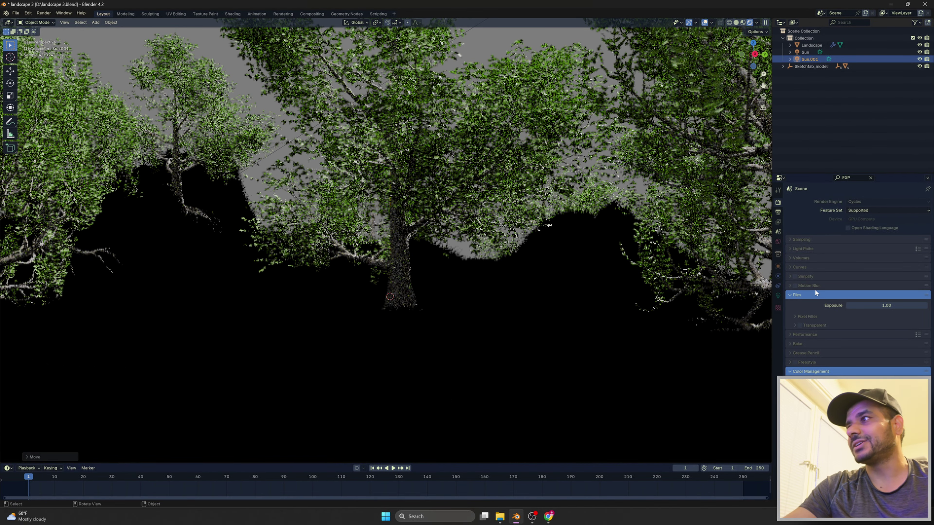
# Clear the properties filter and set the surface shader of the Landscape's Material.001 to Translucent BSDF
pyautogui.click(811, 44)
pyautogui.click(870, 178)
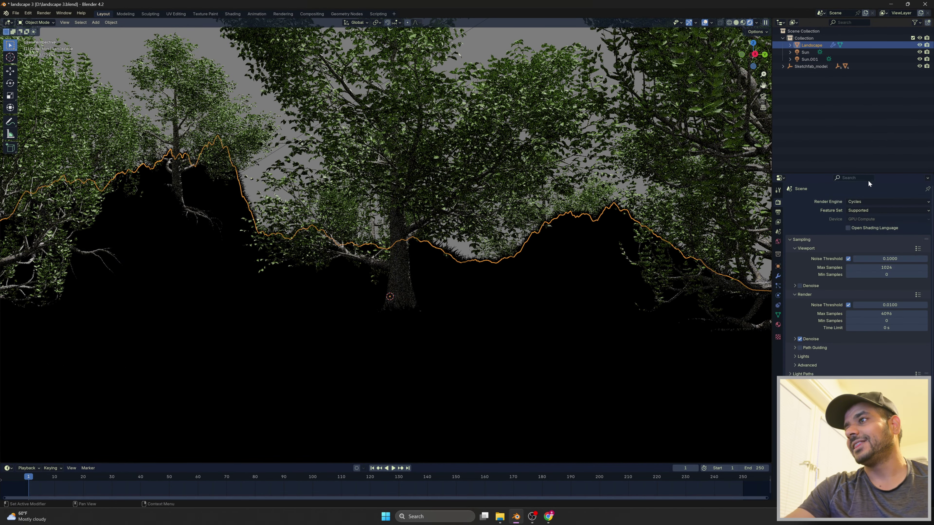
pyautogui.click(777, 326)
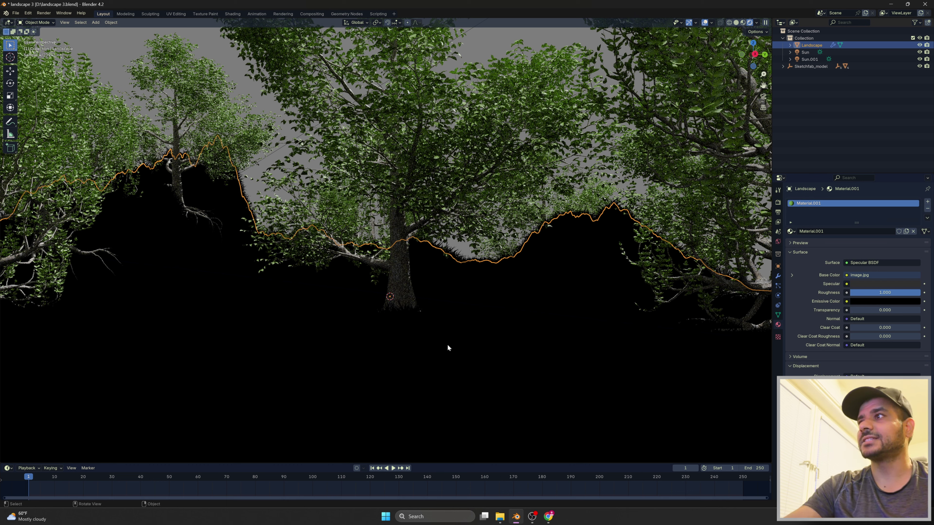
pyautogui.click(862, 262)
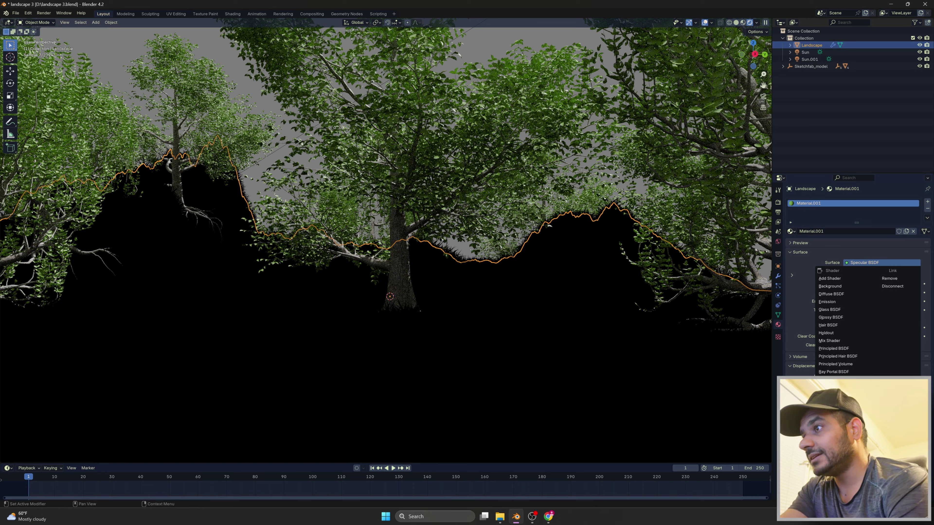
pyautogui.click(834, 418)
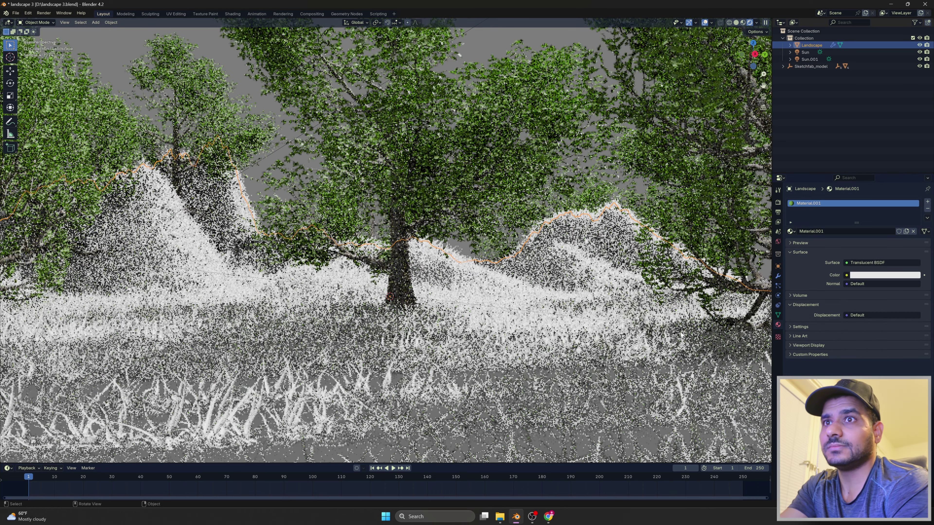